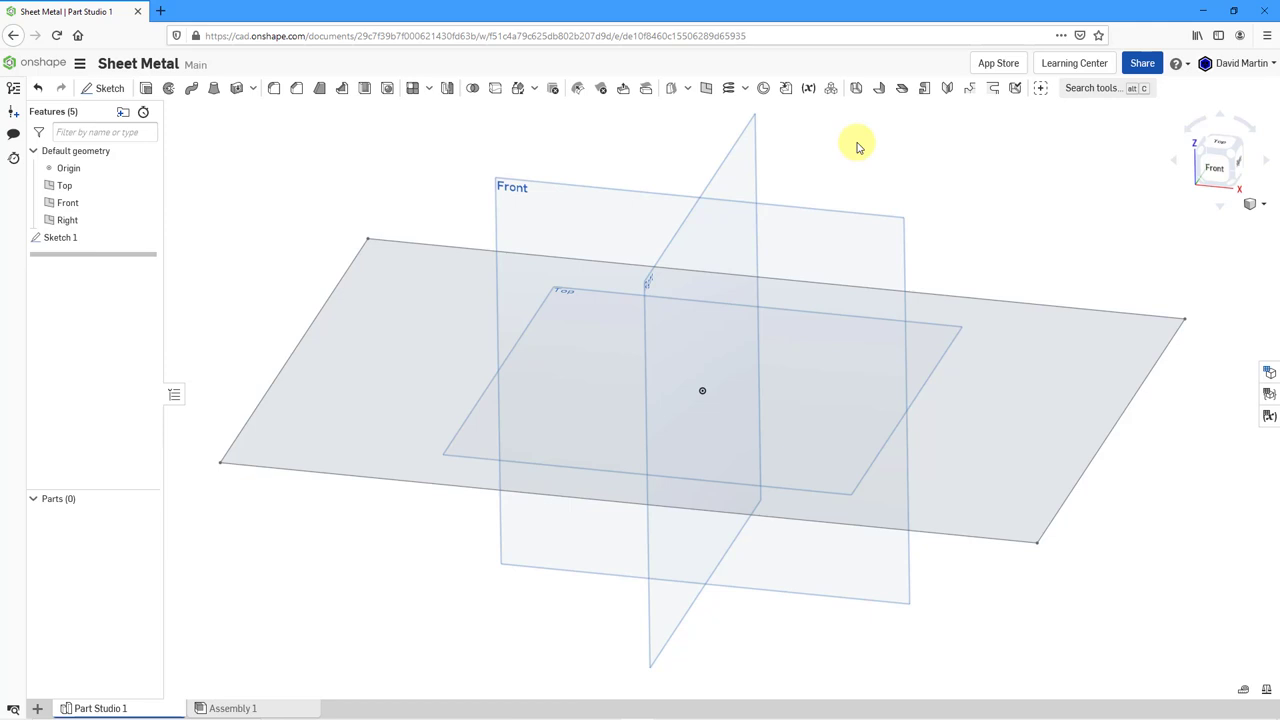
Step: Create a sheet metal model by thickening the Sketch 1 region, using 1.6 mm thickness and 10 mm bend radius
click(857, 90)
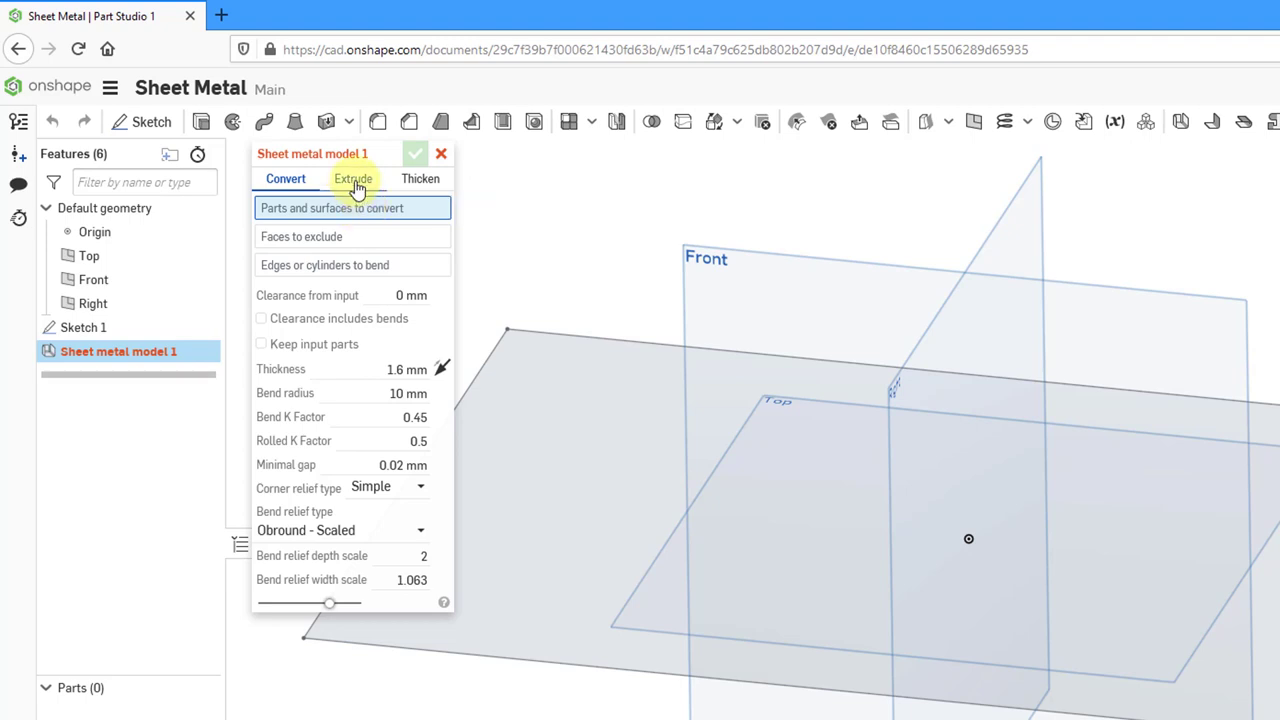
click(355, 185)
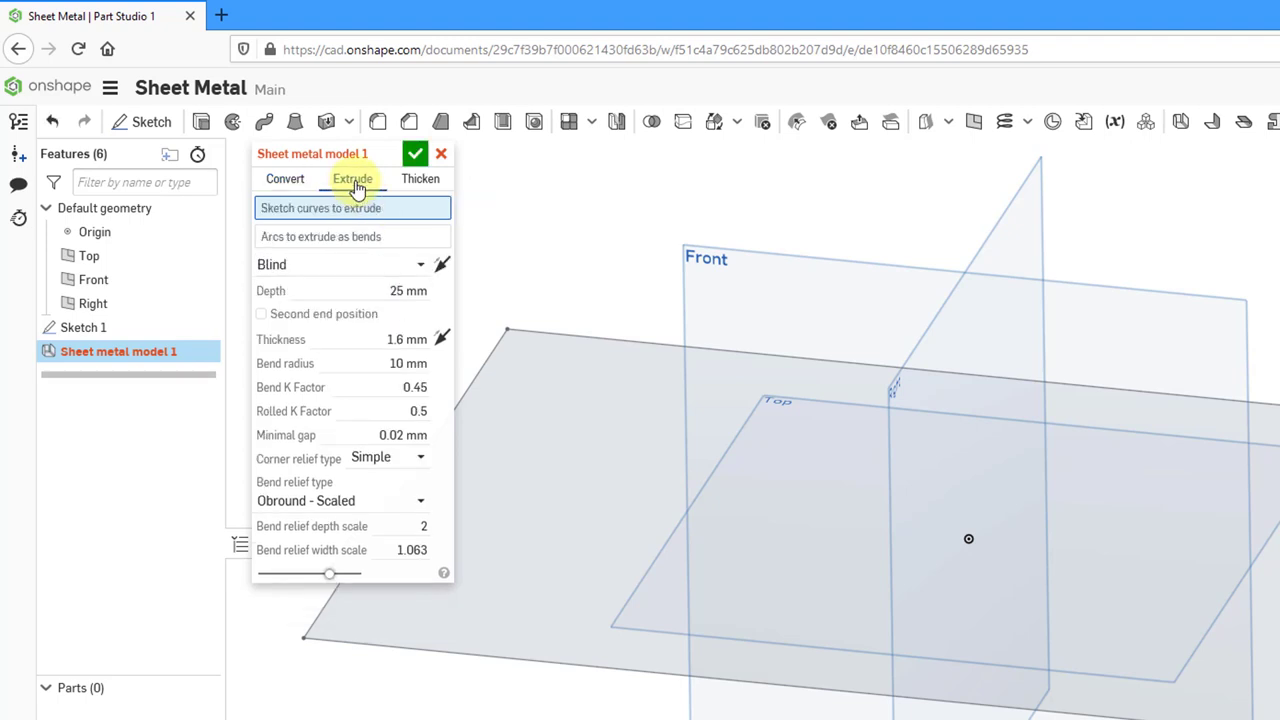
click(420, 185)
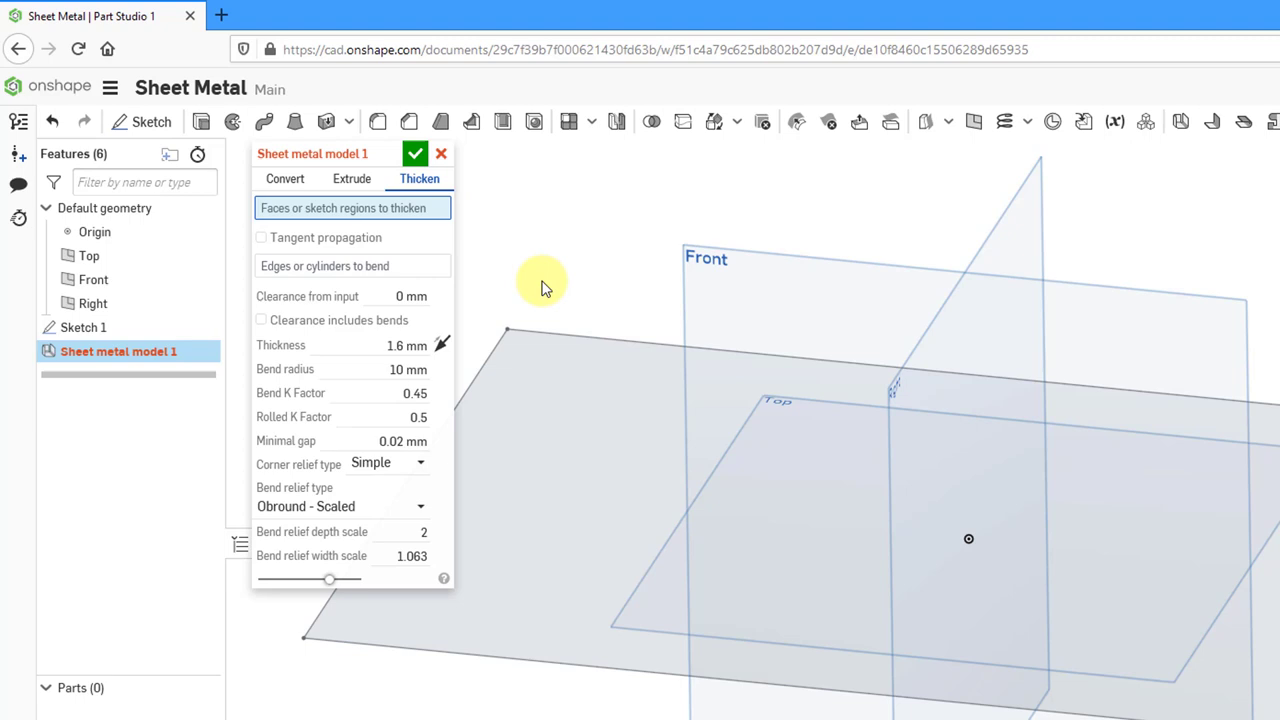
click(584, 430)
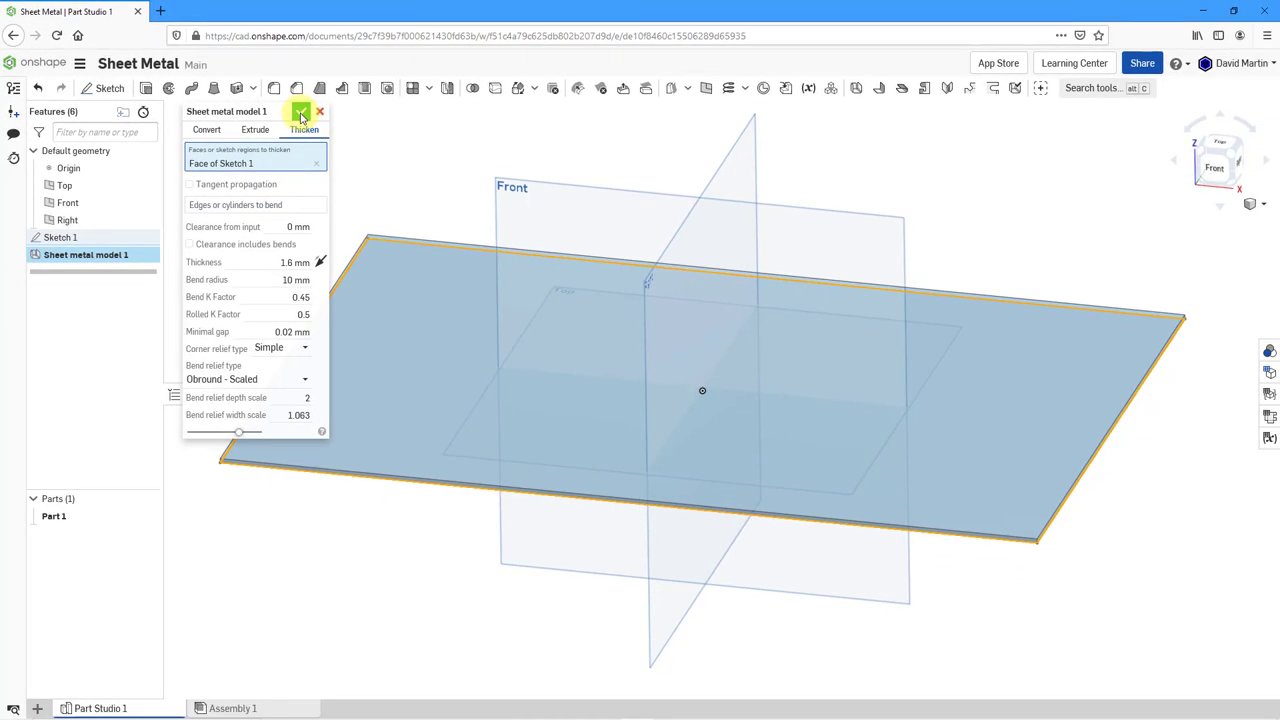
click(301, 113)
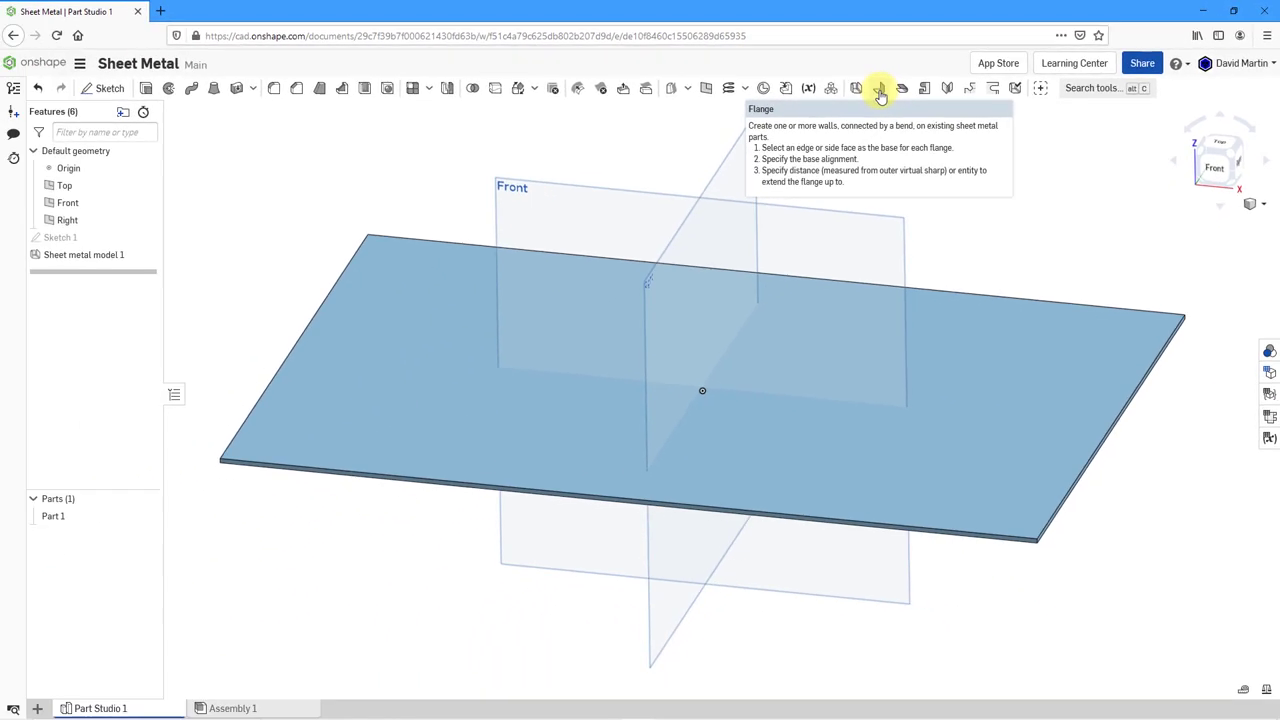
Step: Start a sheet metal flange along the two short edges of the base plate
click(673, 140)
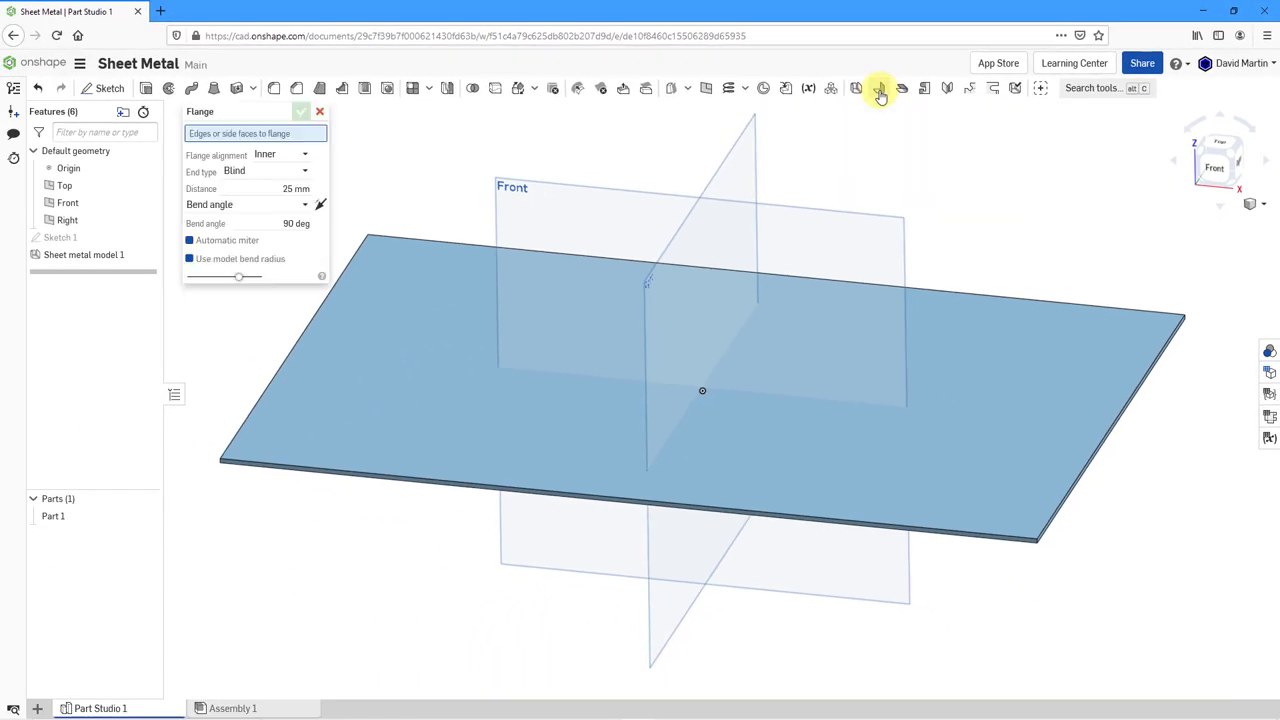
click(319, 317)
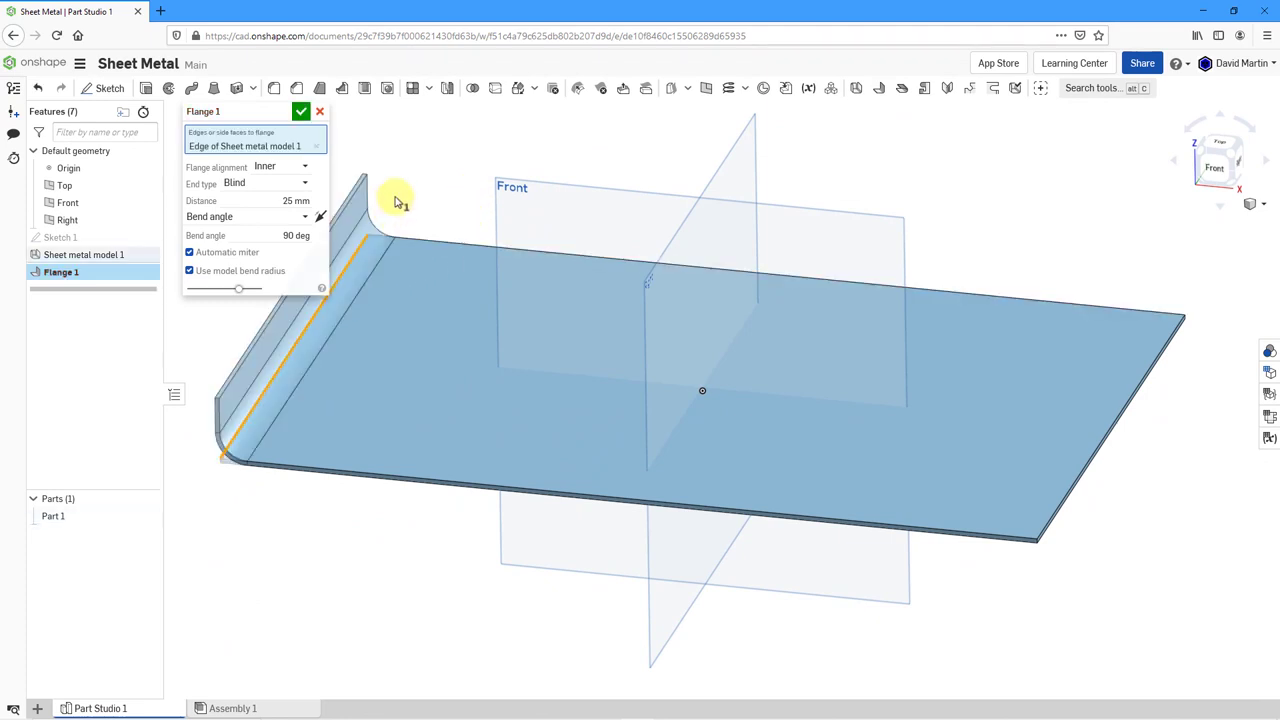
click(1150, 375)
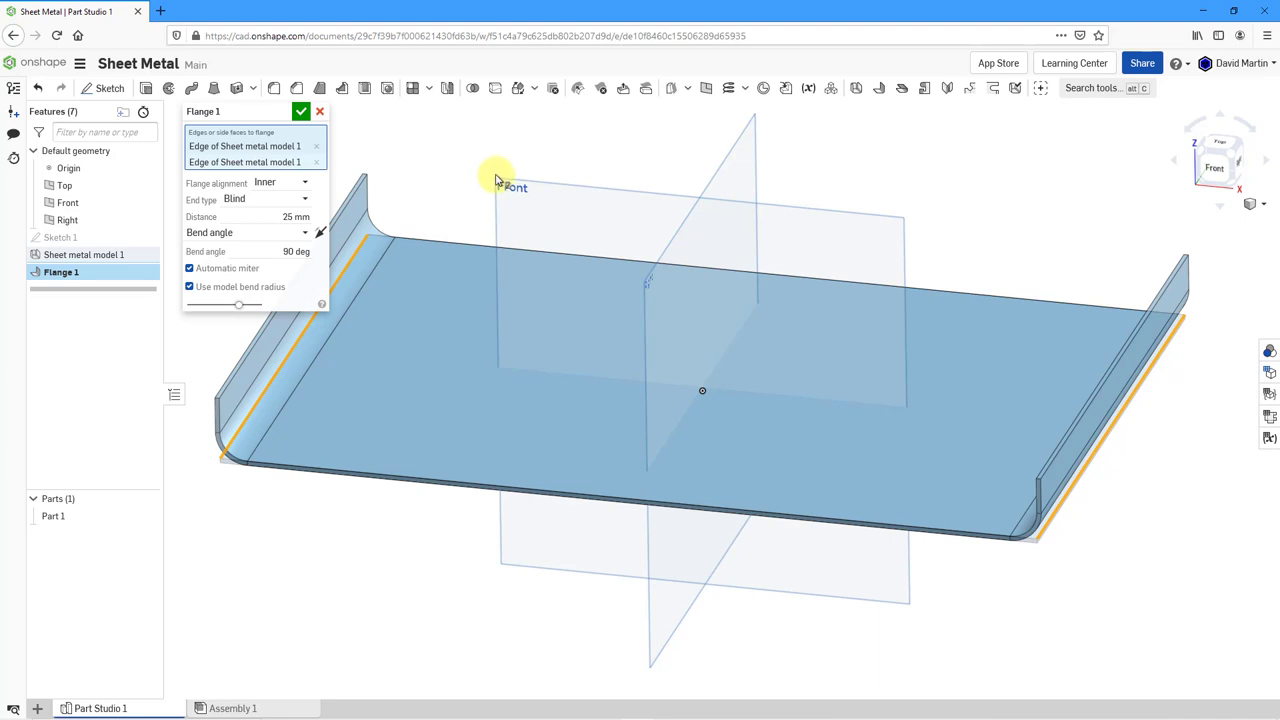
middle_drag(496, 180, 537, 273)
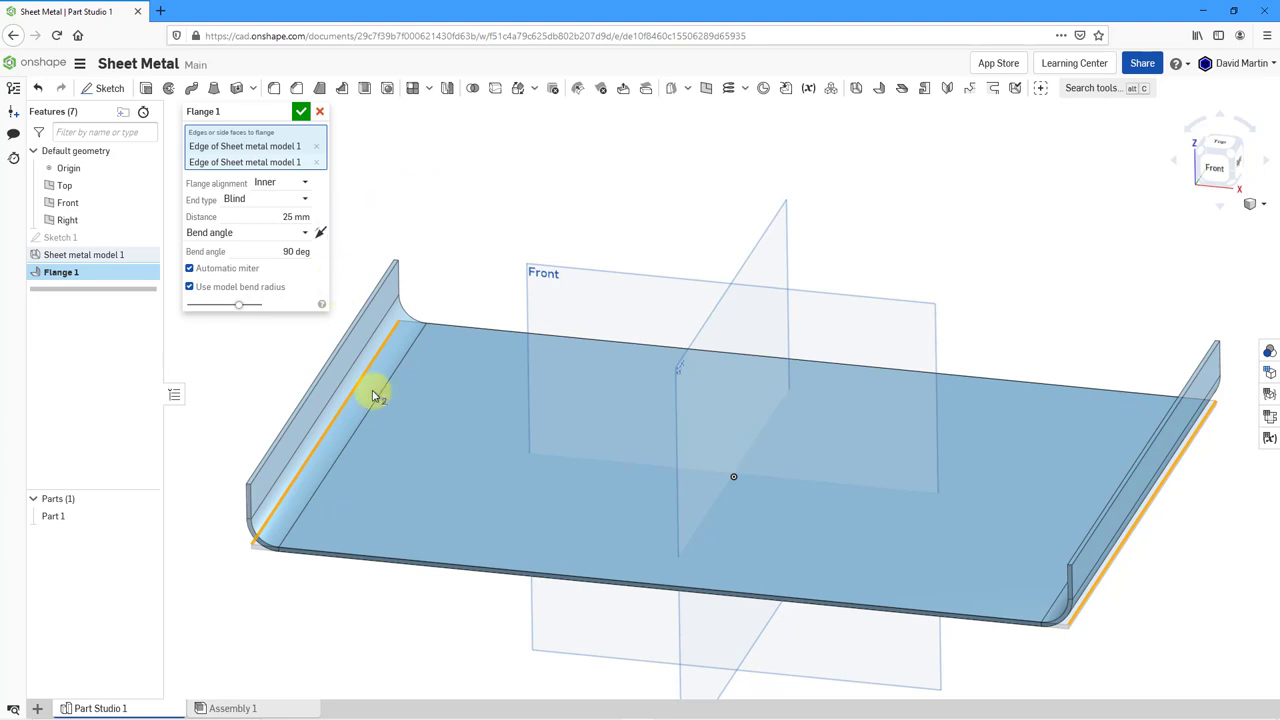
Step: Try a flange distance of 100 mm, and set it to 75 mm instead
click(290, 217)
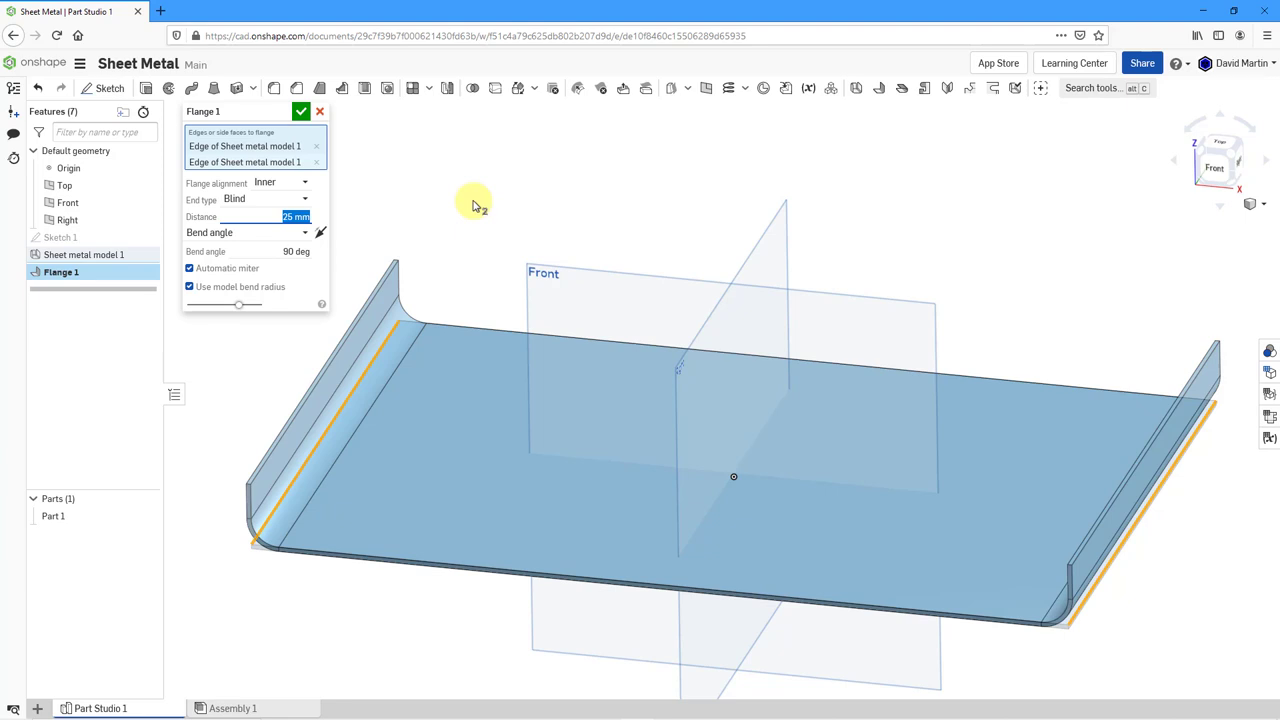
text(100)
key(Return)
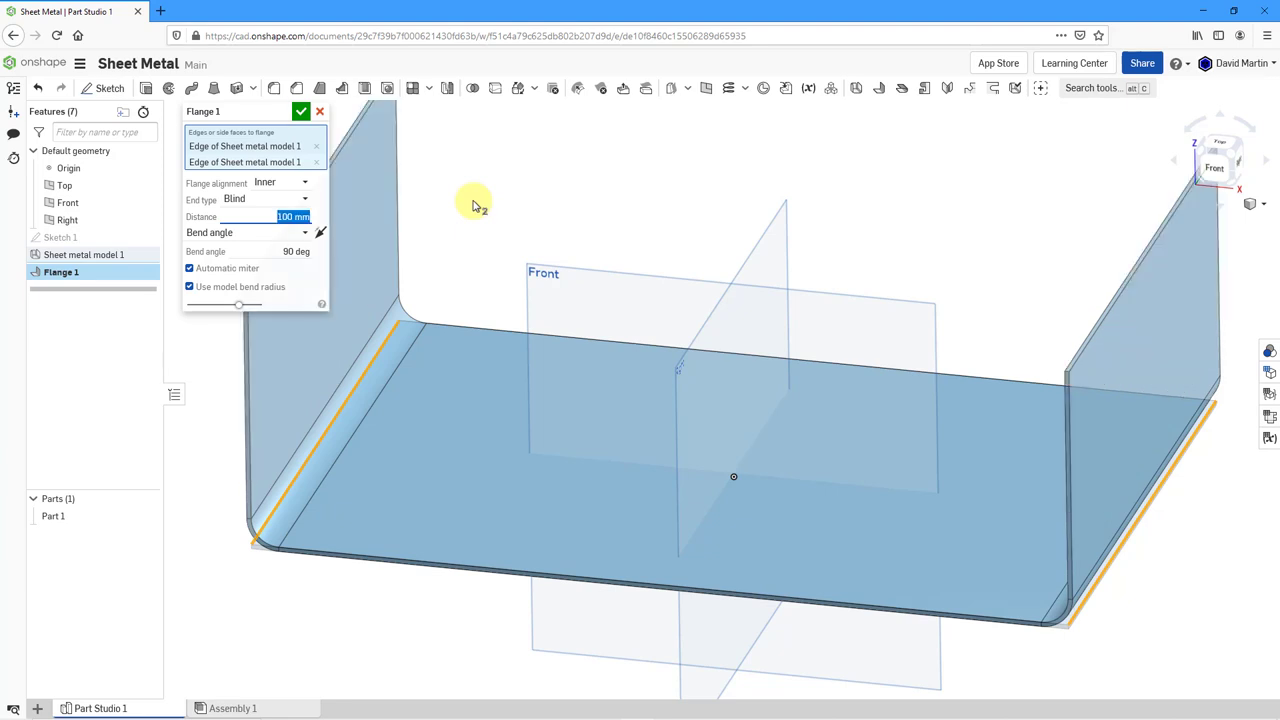
text(75)
key(Return)
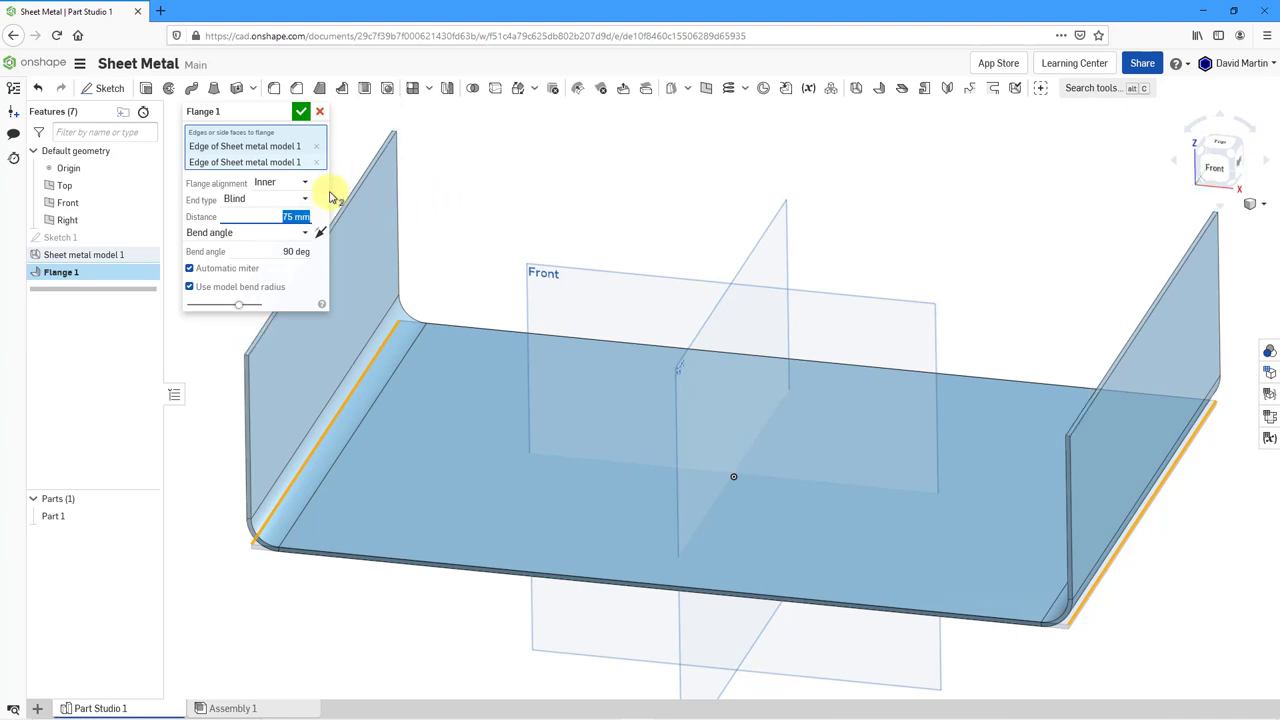
Step: Compare the Inner, Outer and Middle flange alignments and set the alignment to Outer
click(307, 186)
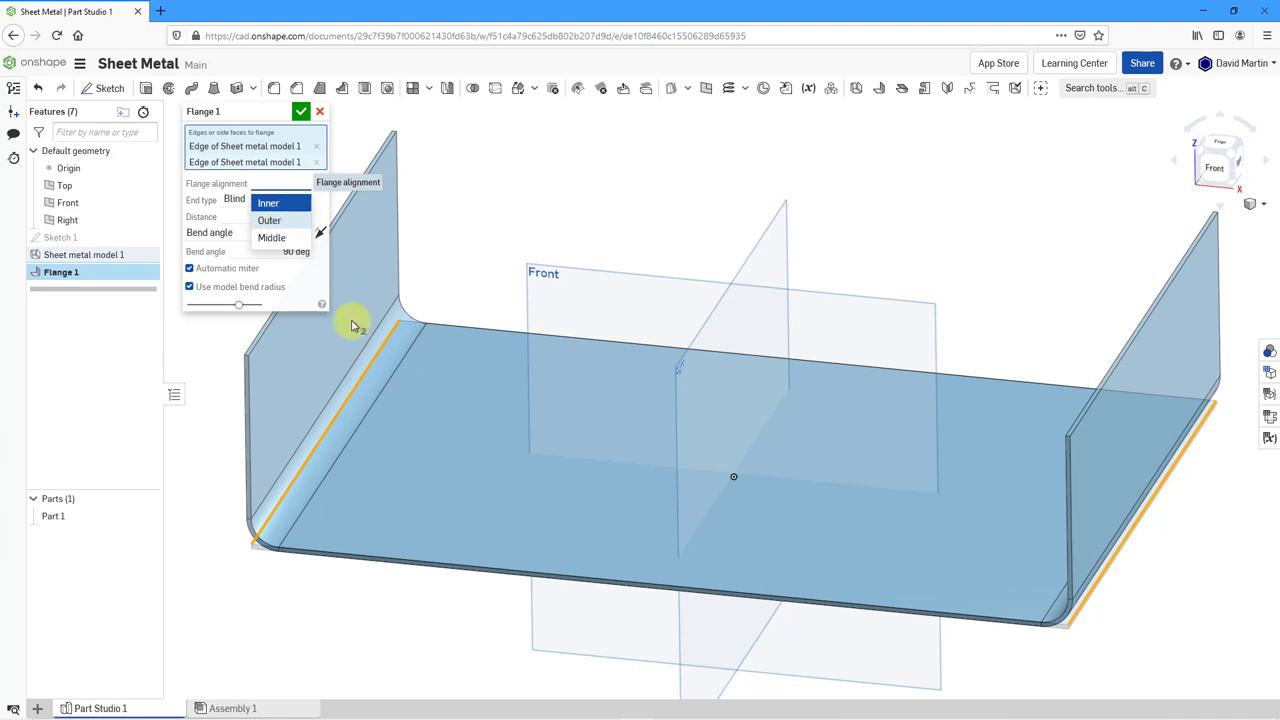
click(272, 221)
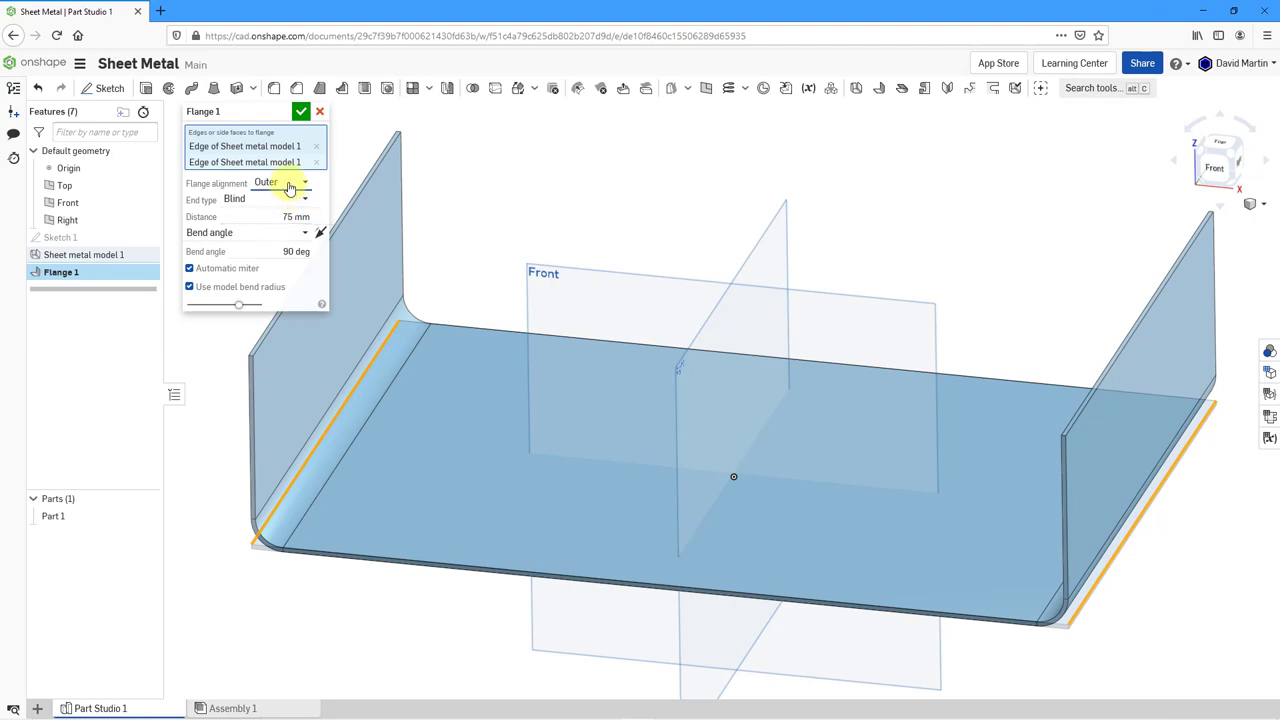
click(291, 185)
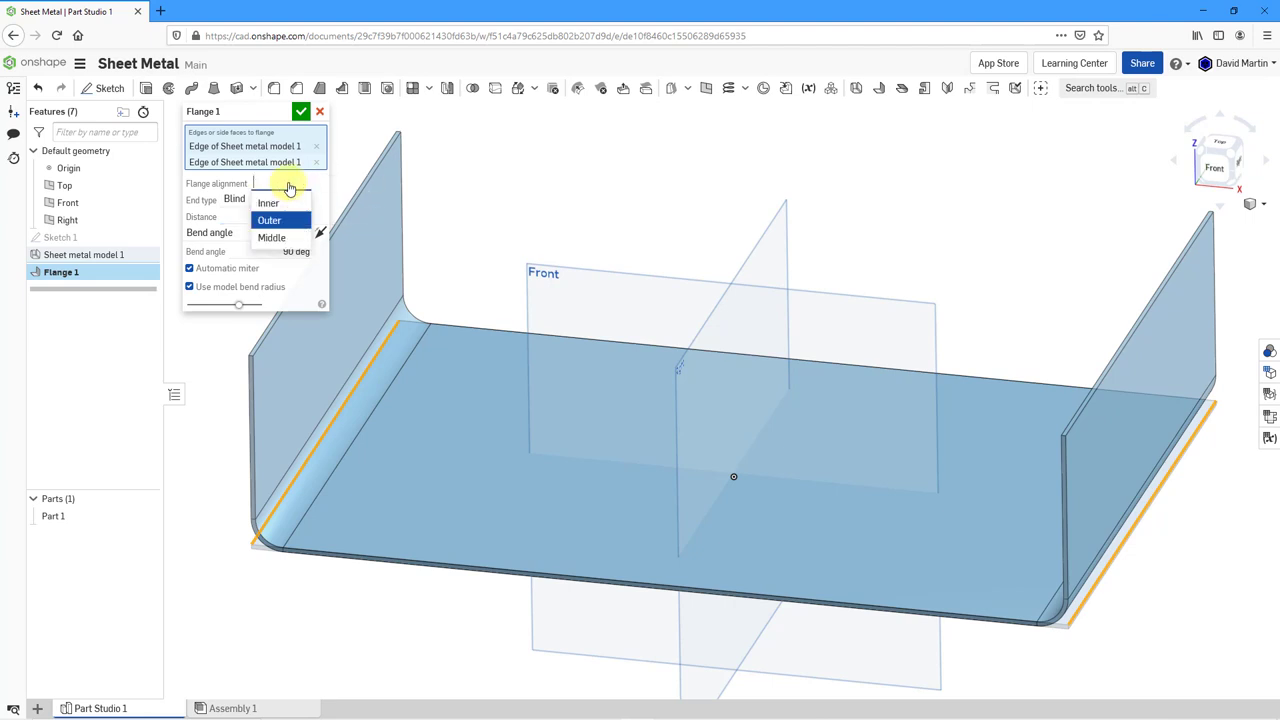
click(272, 238)
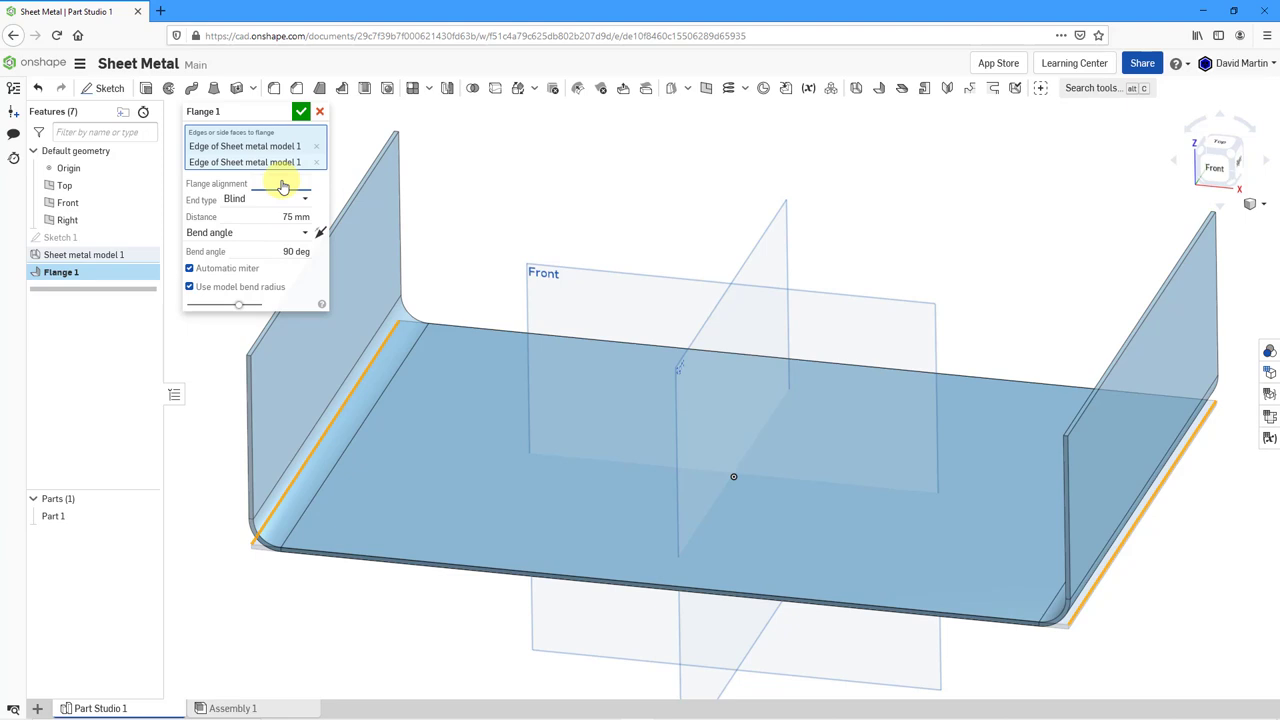
click(283, 187)
click(282, 201)
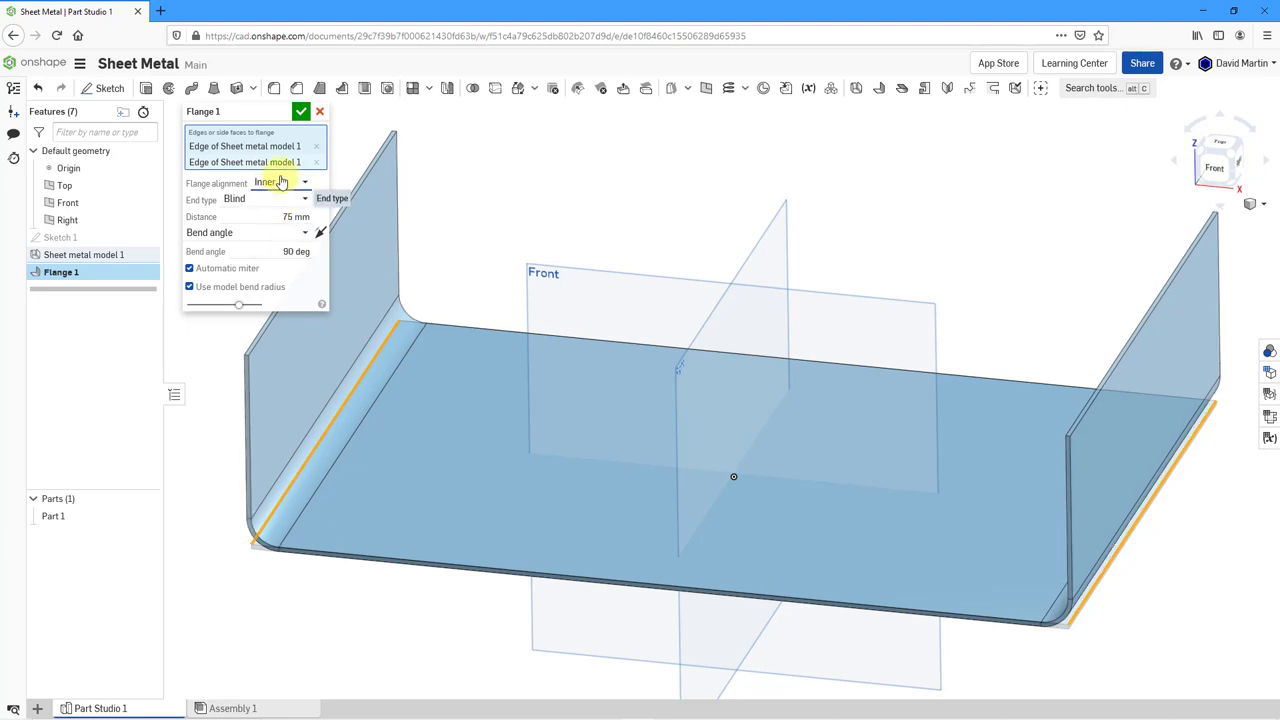
click(281, 183)
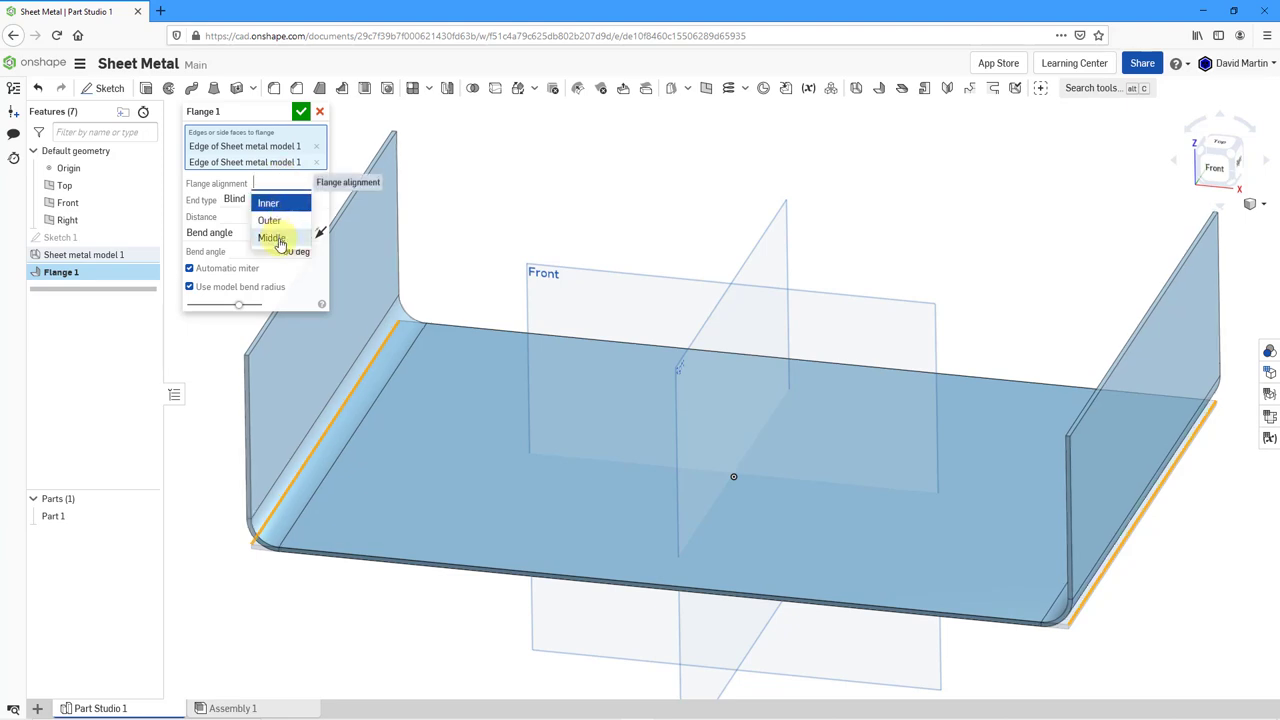
click(272, 238)
click(278, 188)
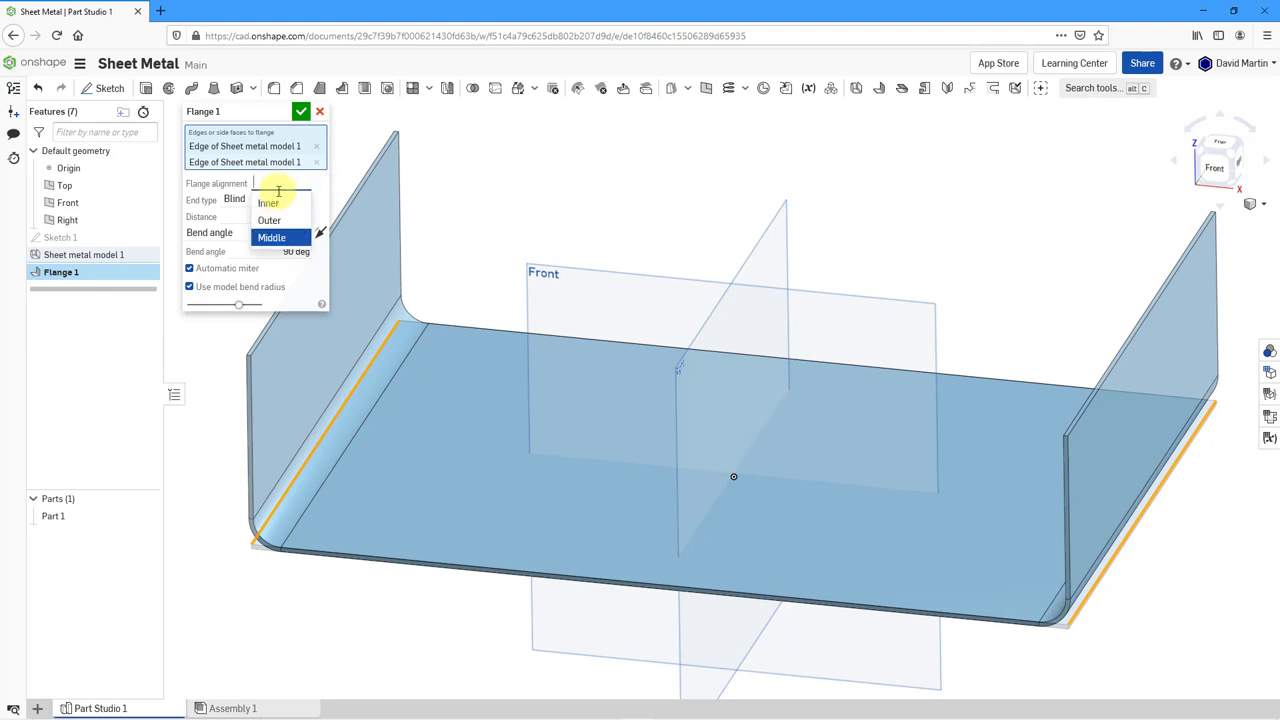
click(272, 219)
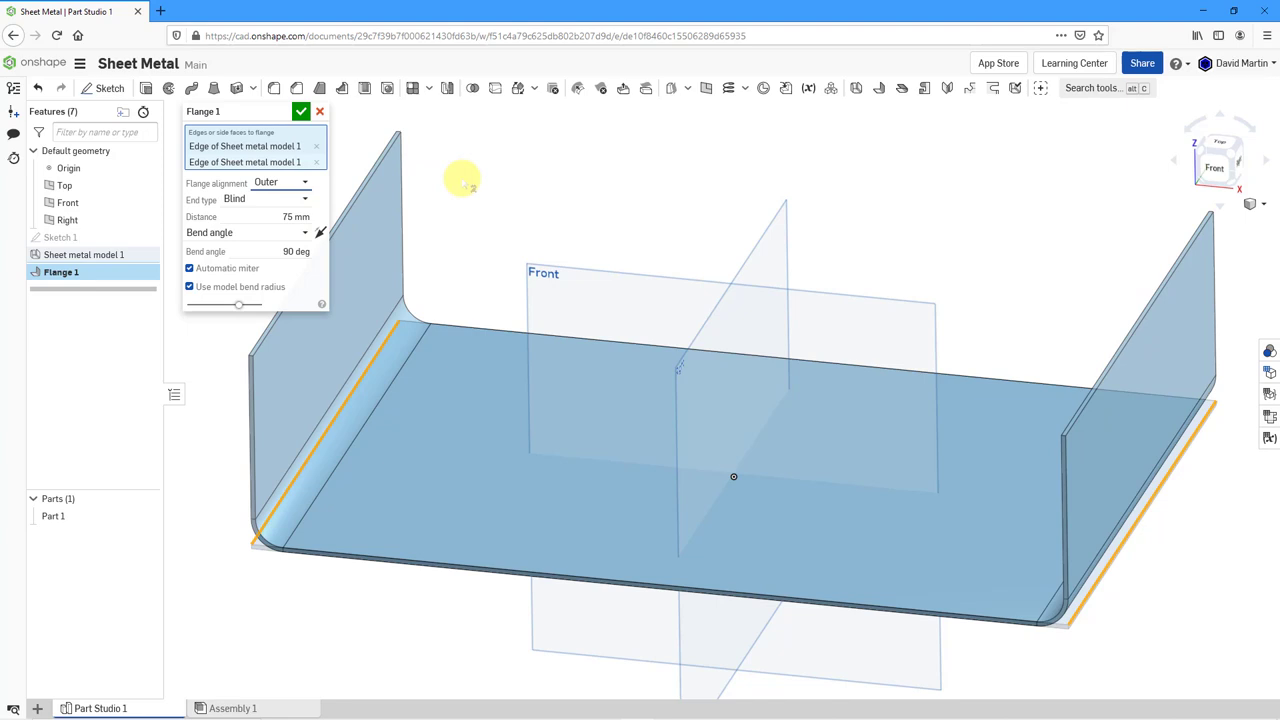
click(293, 206)
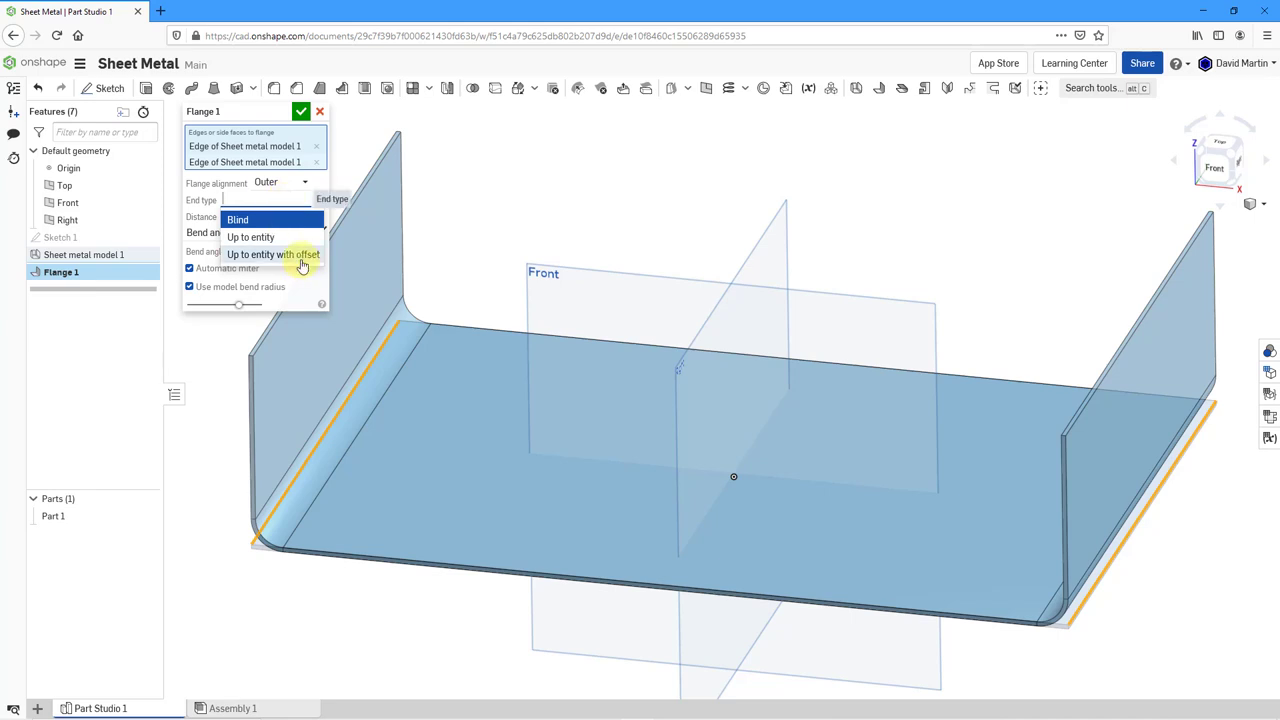
click(347, 184)
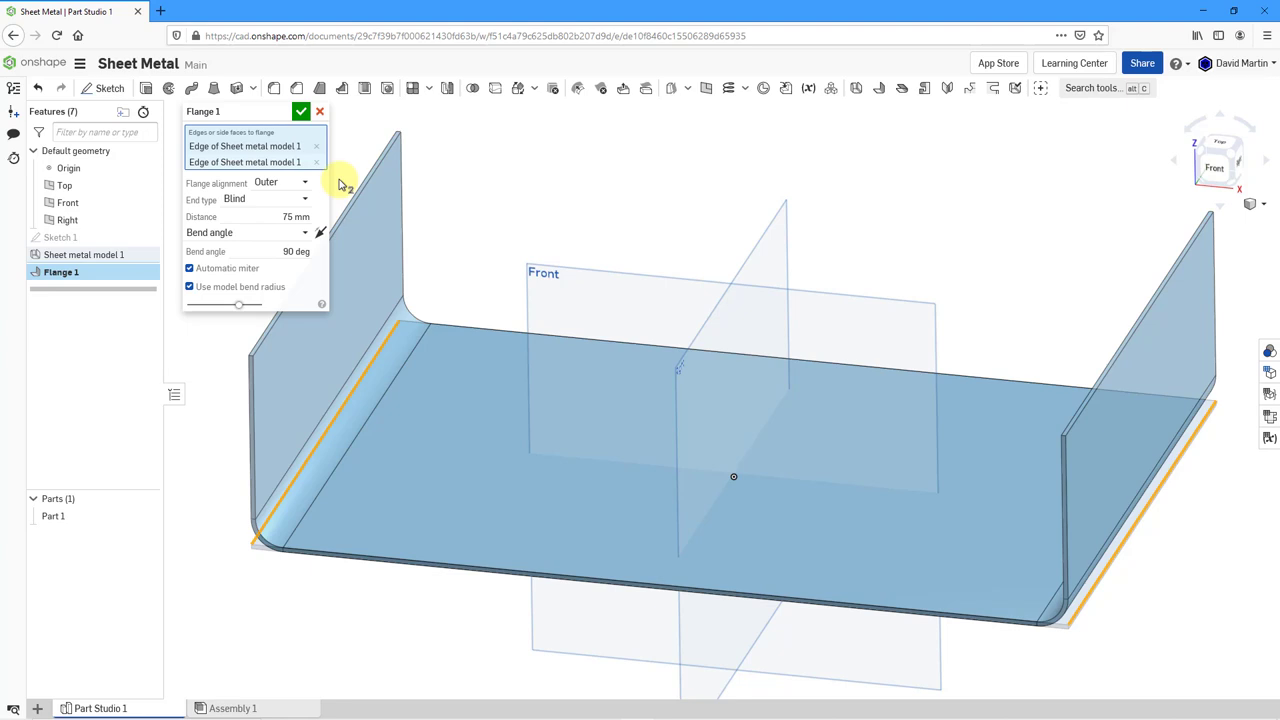
click(306, 236)
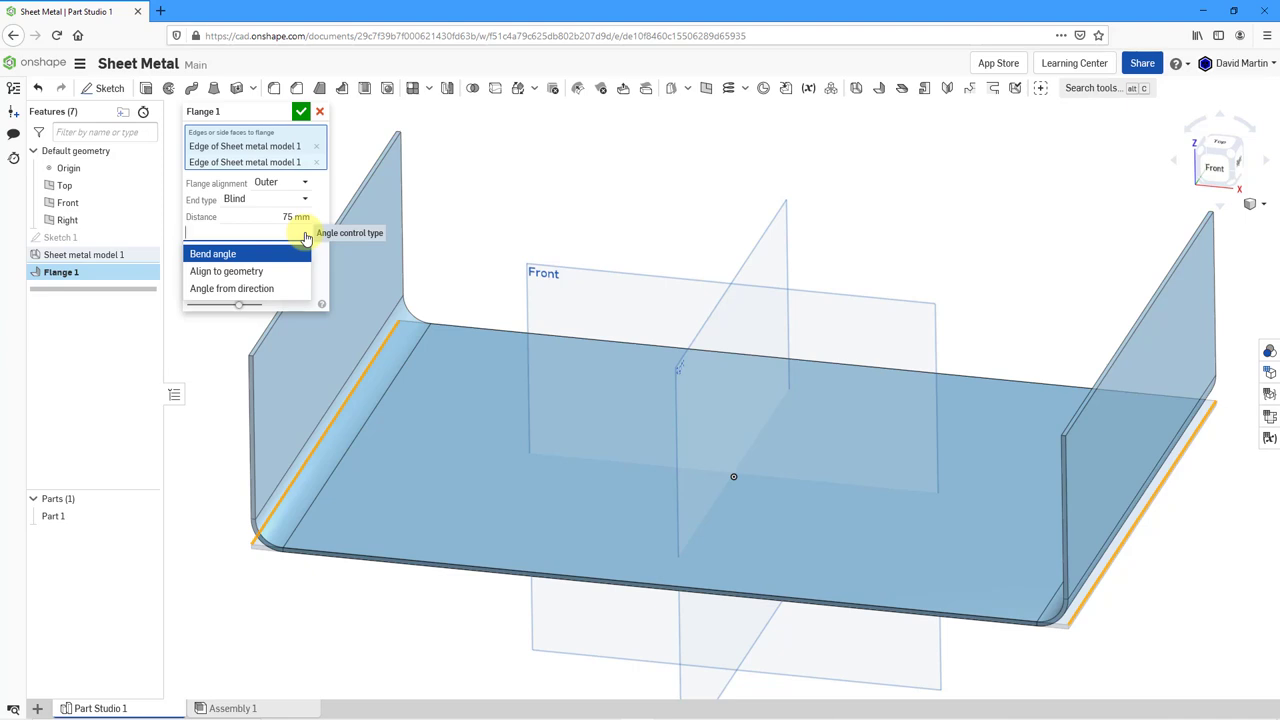
click(306, 237)
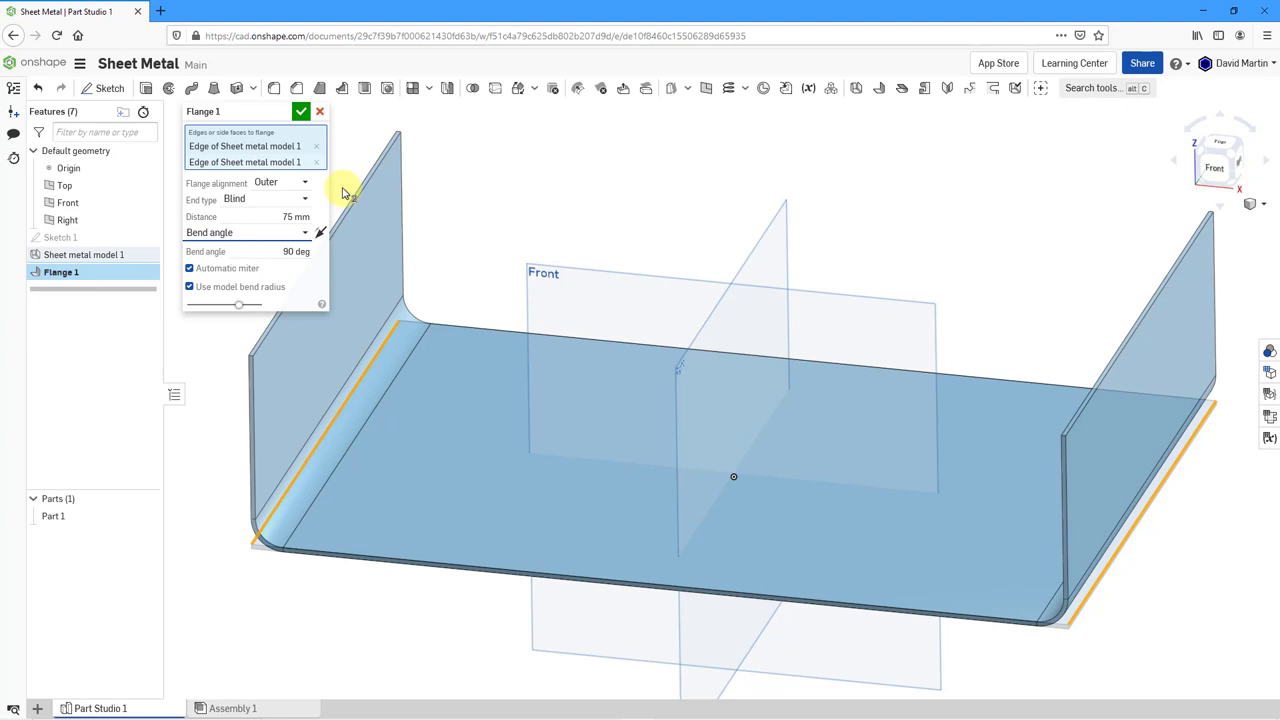
Step: Try a 45-degree bend angle on the two flanges and set it back to 90 degrees
click(278, 252)
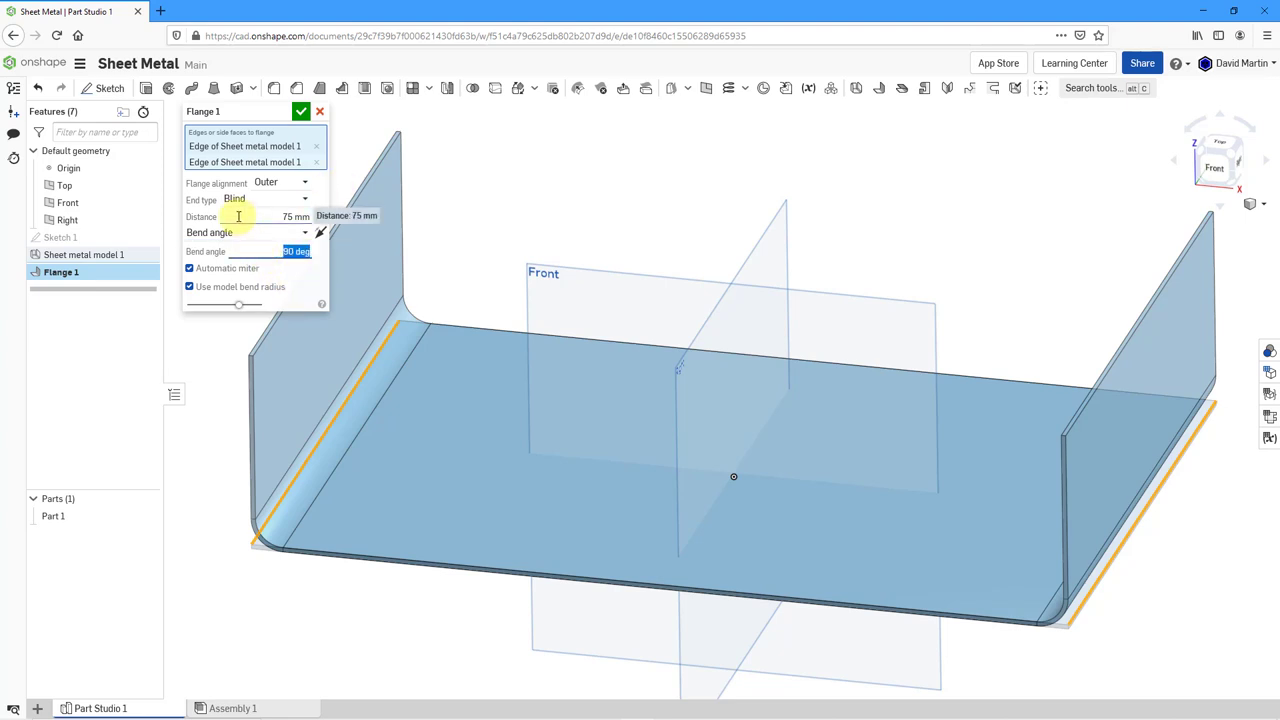
text(45)
key(Return)
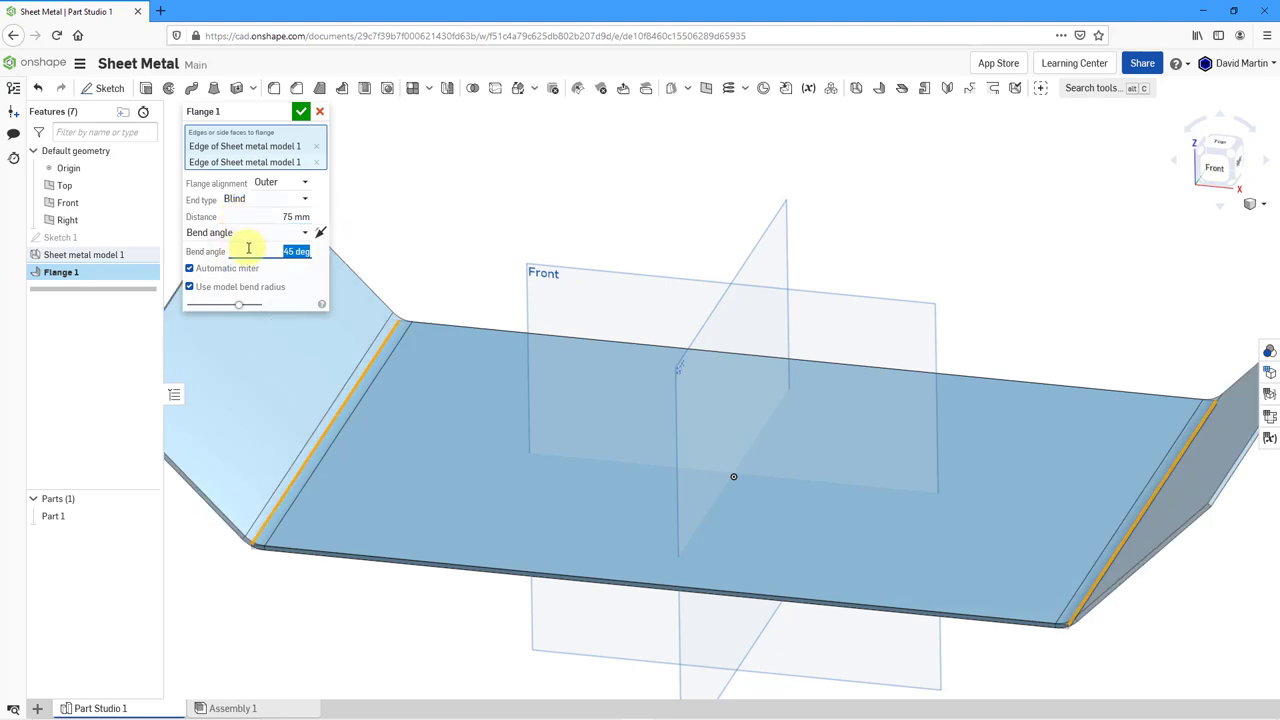
text(90)
key(Return)
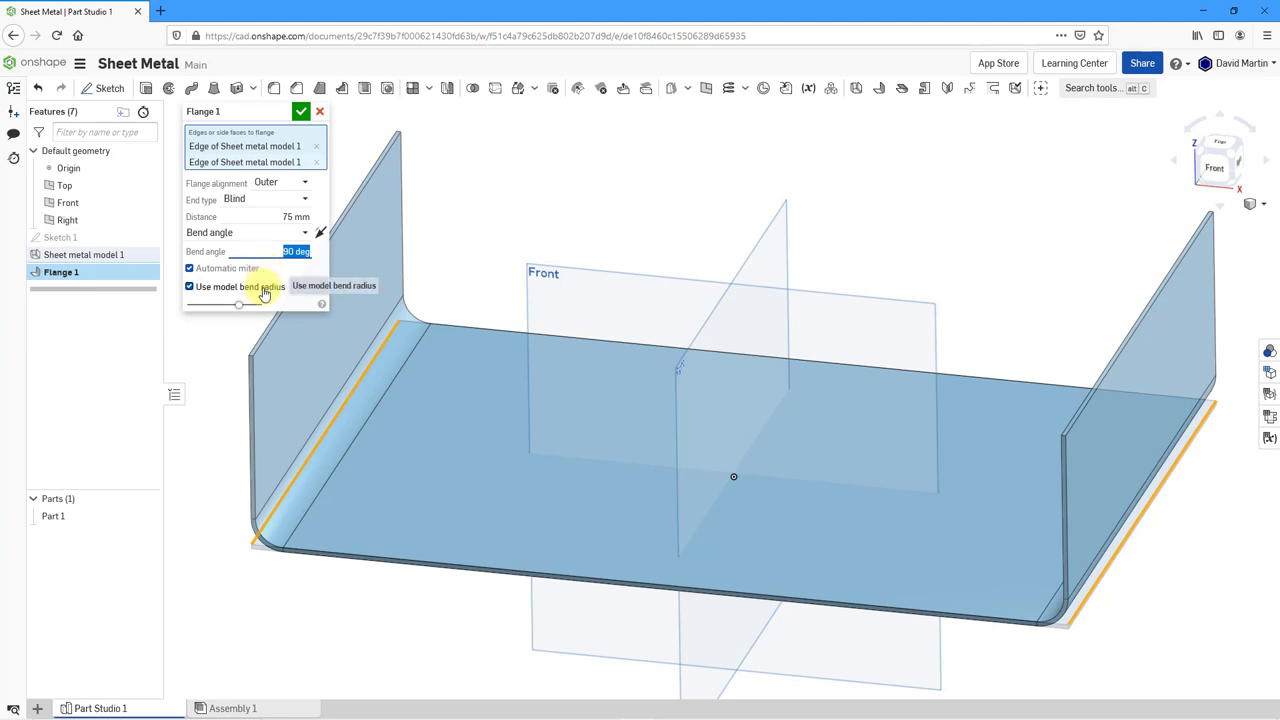
Step: Override the model bend radius with 20 mm for the two flanges and finish the flange feature
click(189, 286)
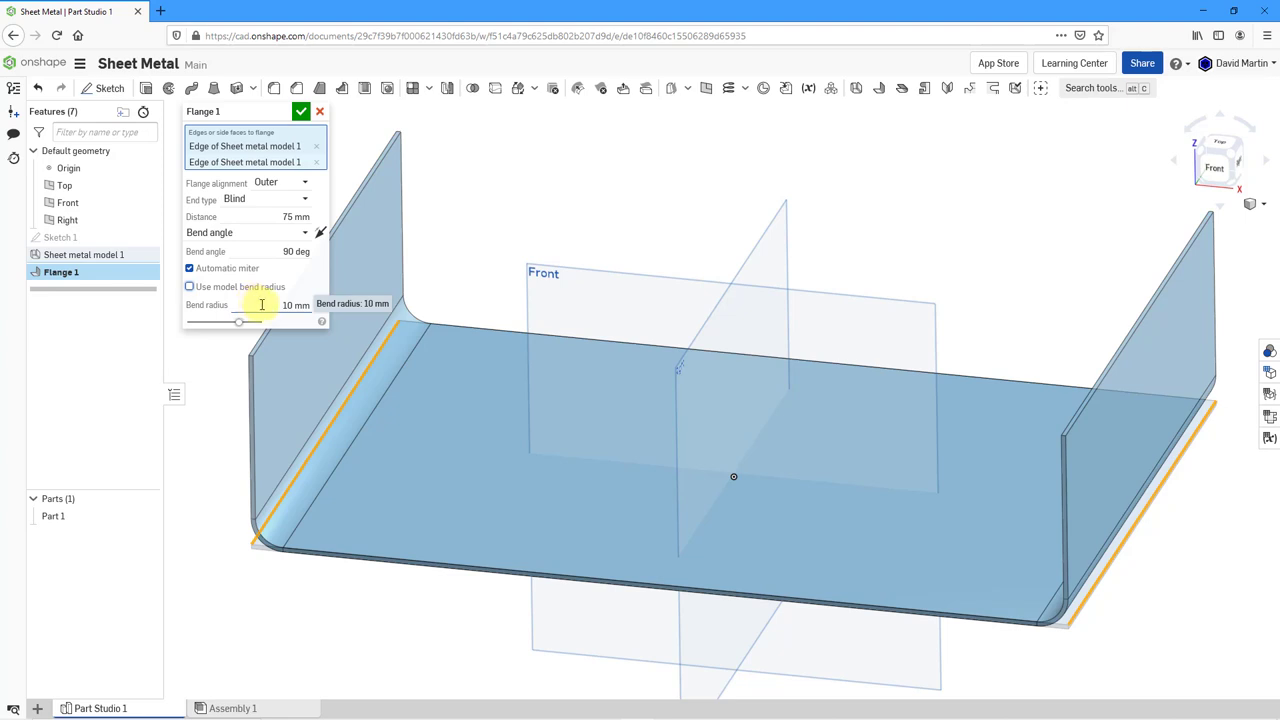
click(262, 305)
text(20)
key(Return)
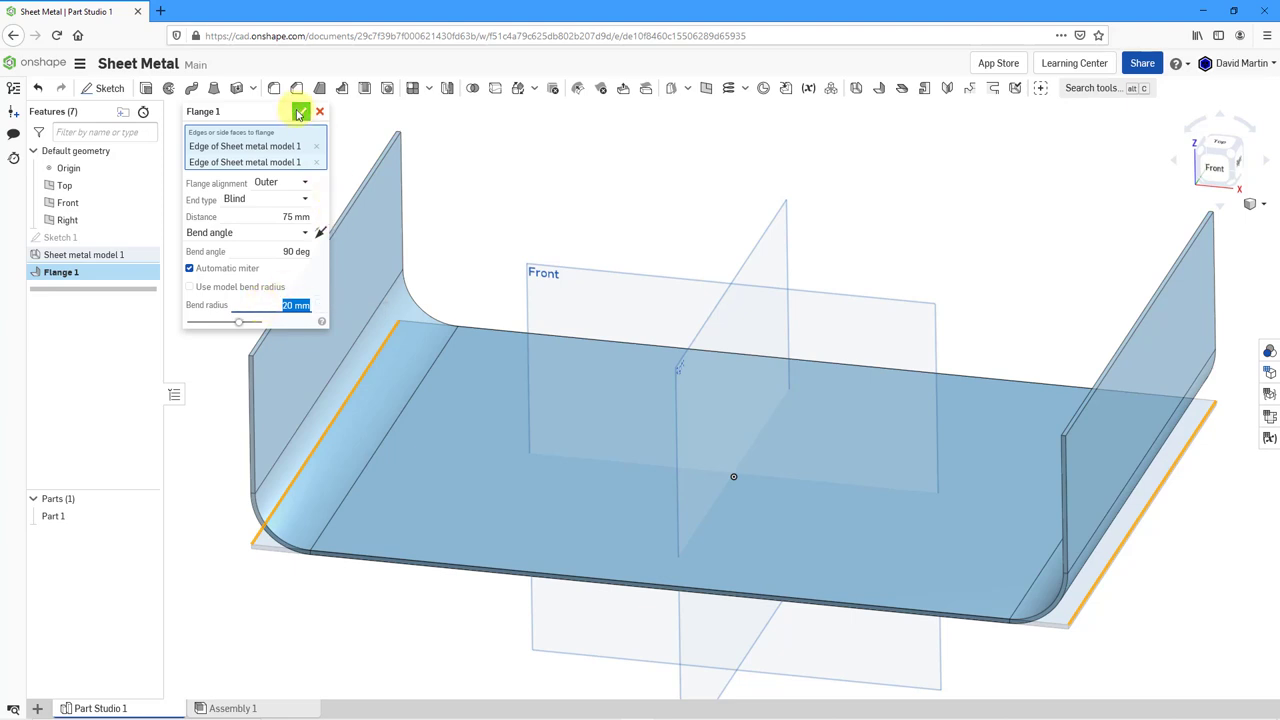
click(299, 114)
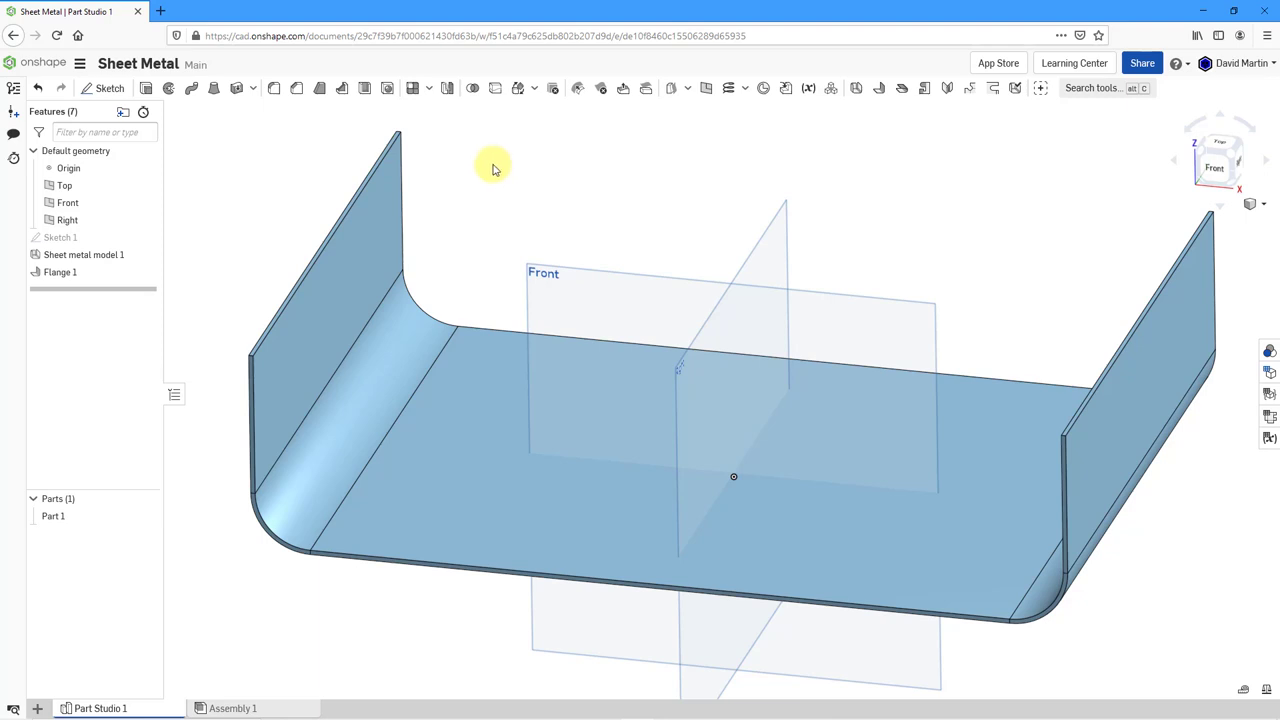
Step: Start a 25 mm, 90-degree Inner flange on the front edges of both side walls and the base plate
click(878, 90)
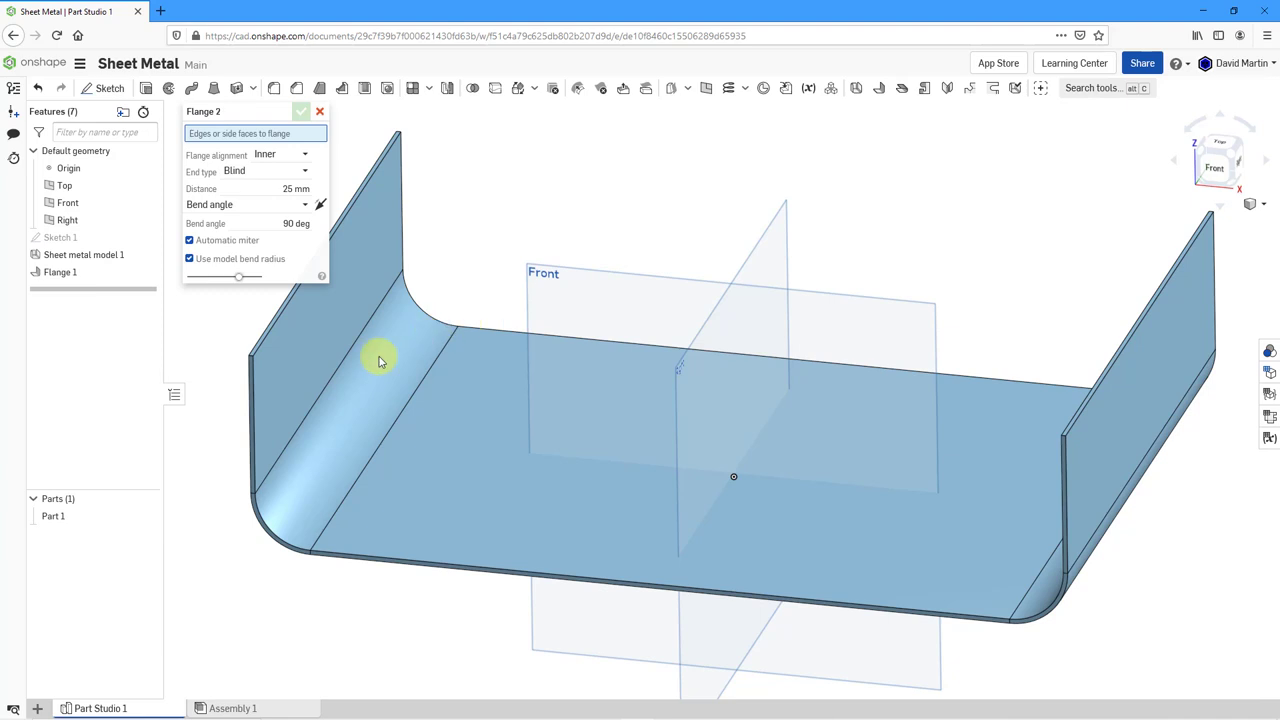
click(254, 396)
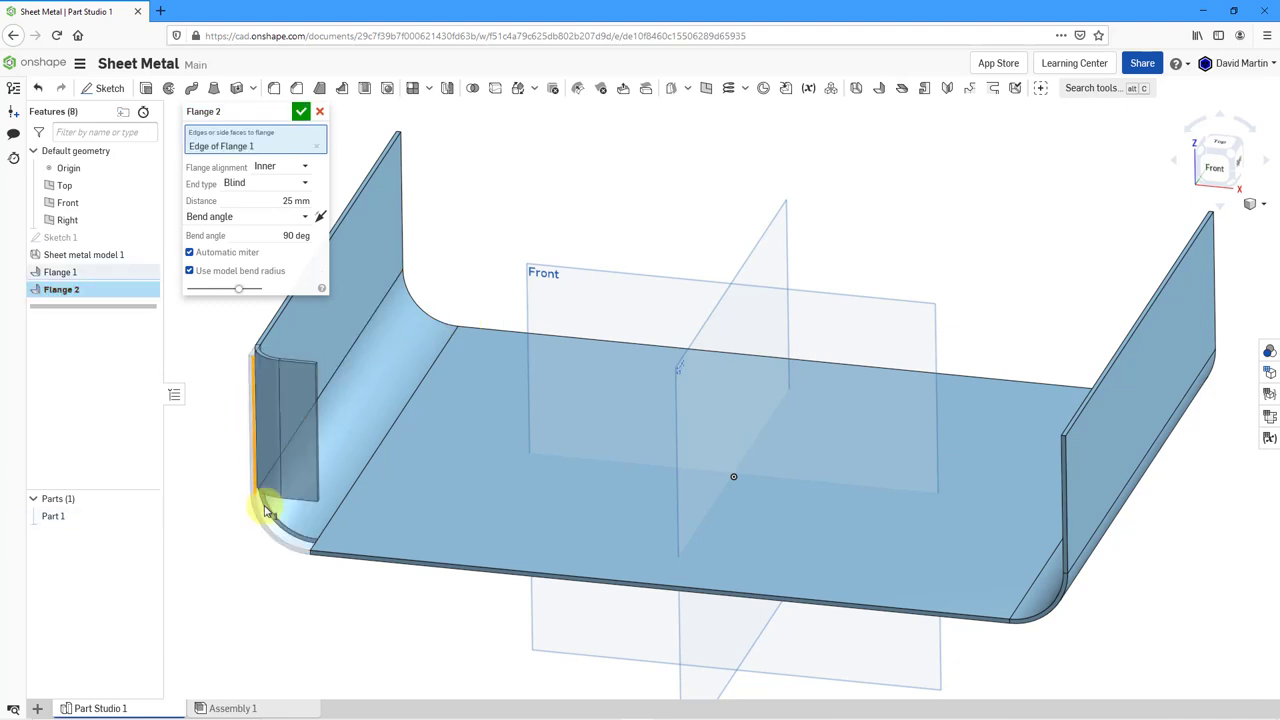
click(340, 558)
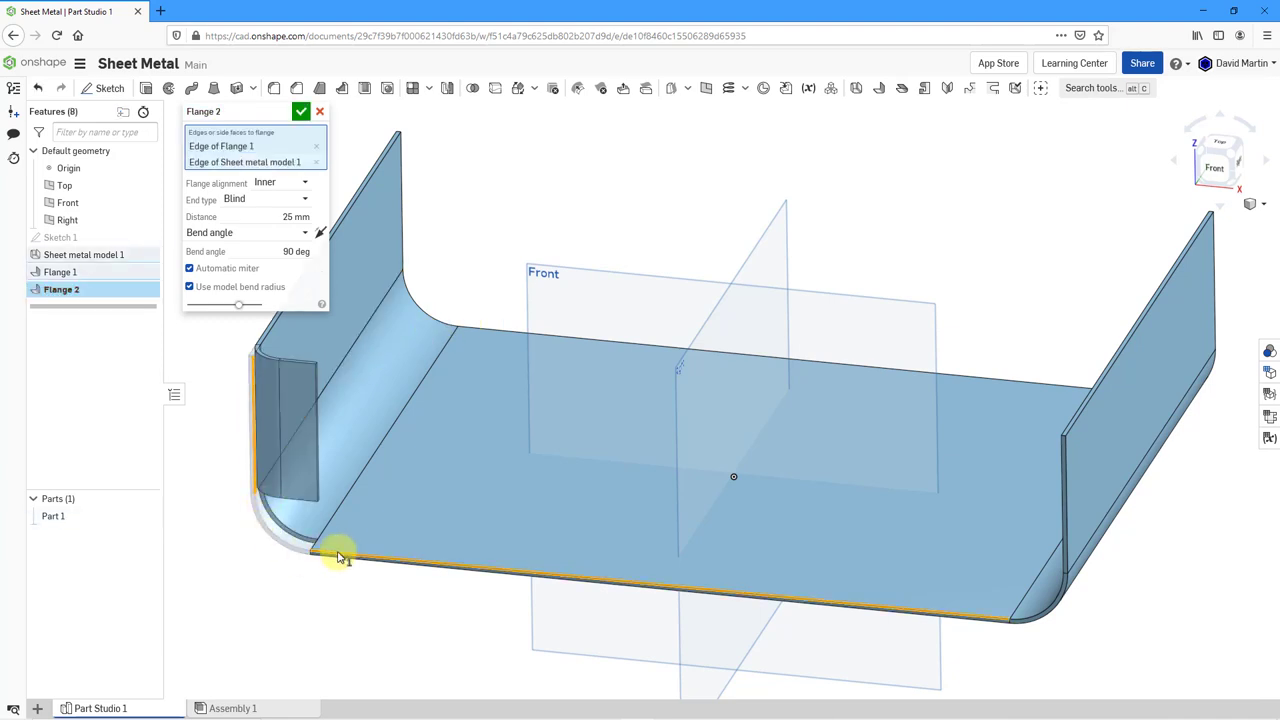
click(1062, 503)
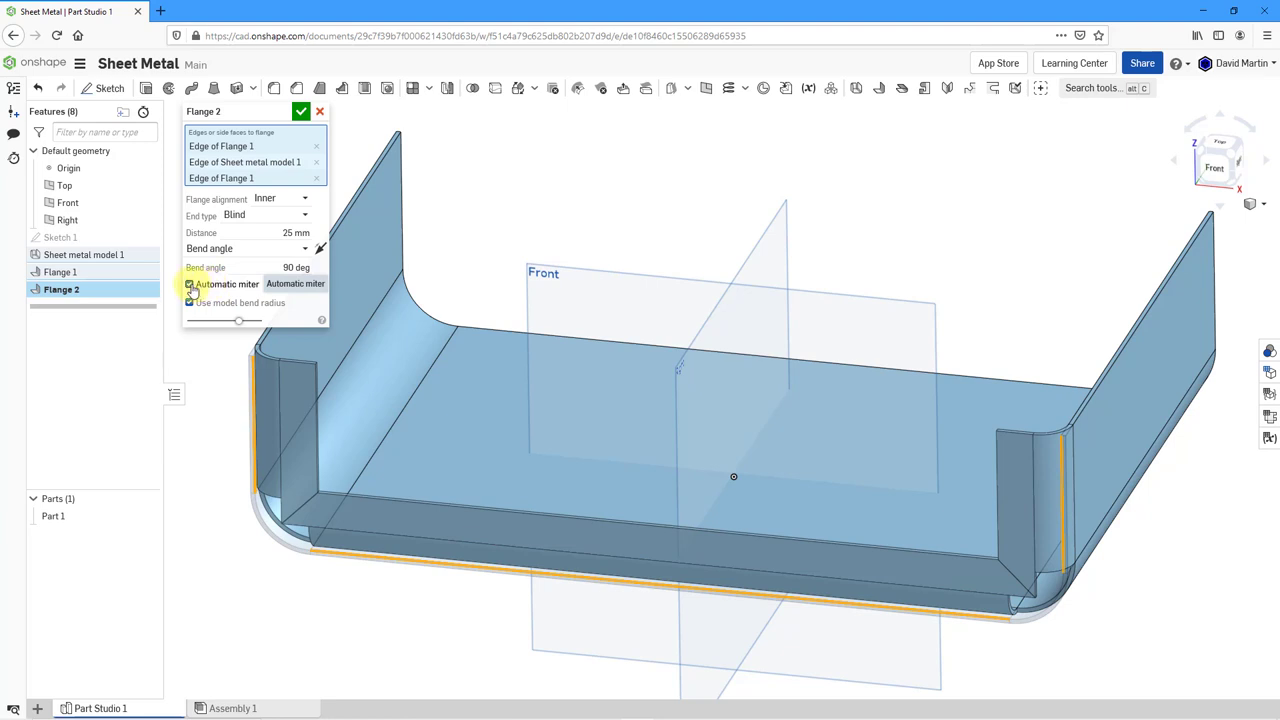
Step: Try the flanges with automatic miter off, restore automatic miter, and finish the flange feature
click(190, 285)
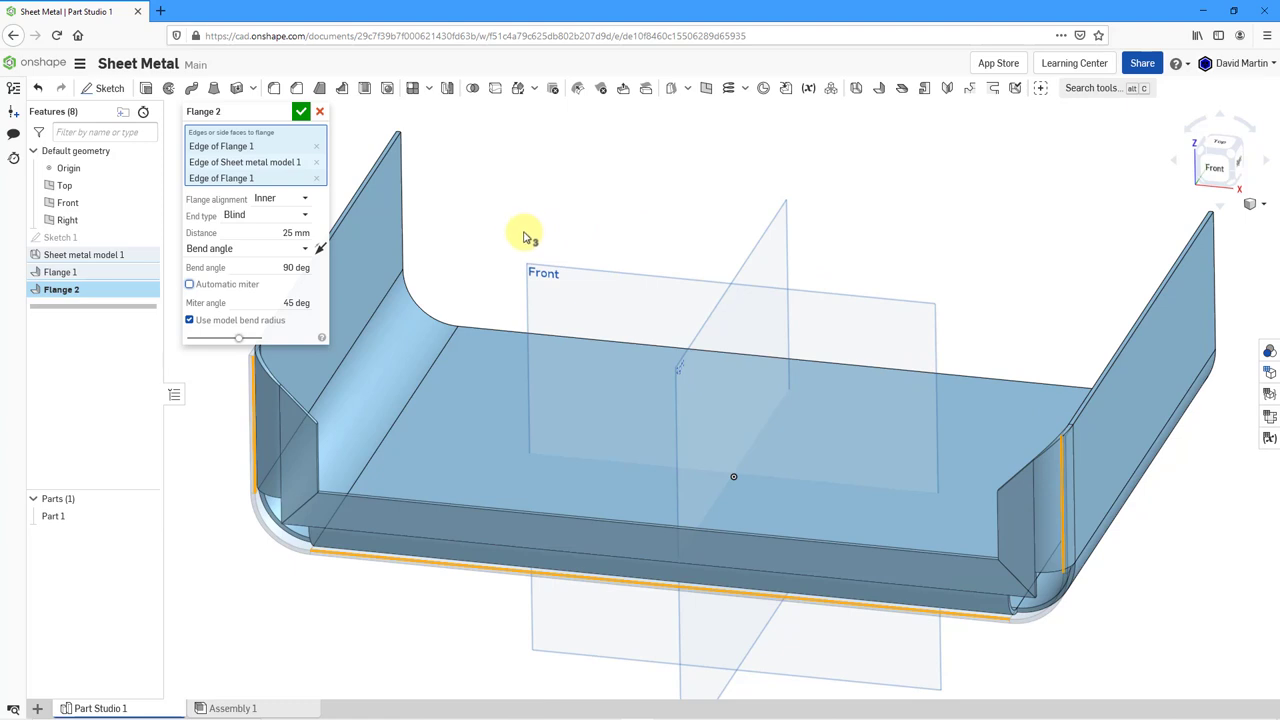
middle_drag(523, 237, 543, 269)
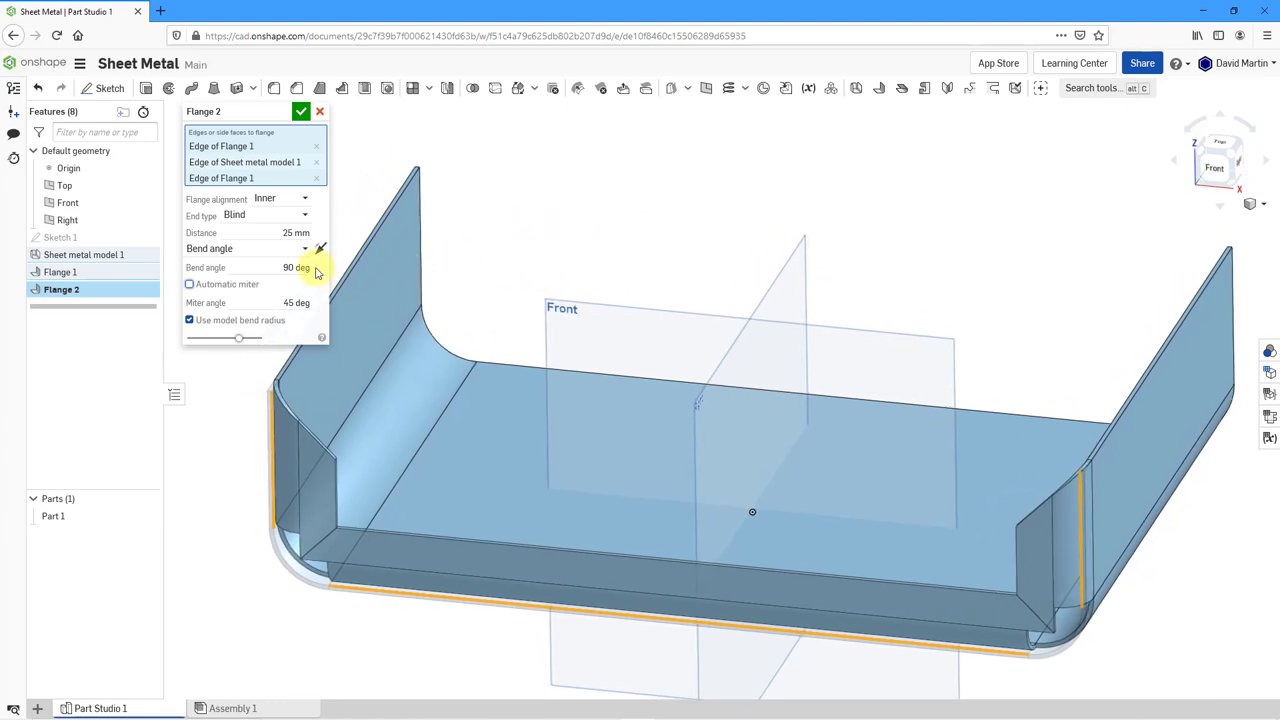
click(190, 285)
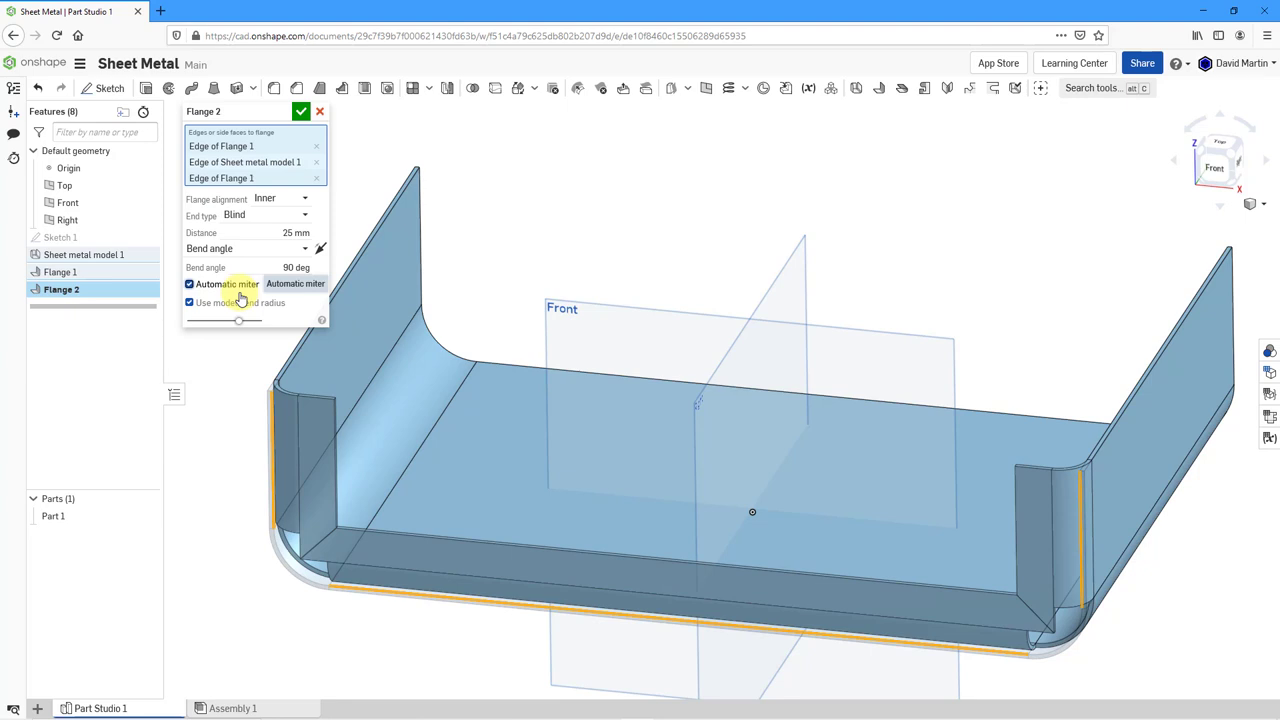
click(301, 114)
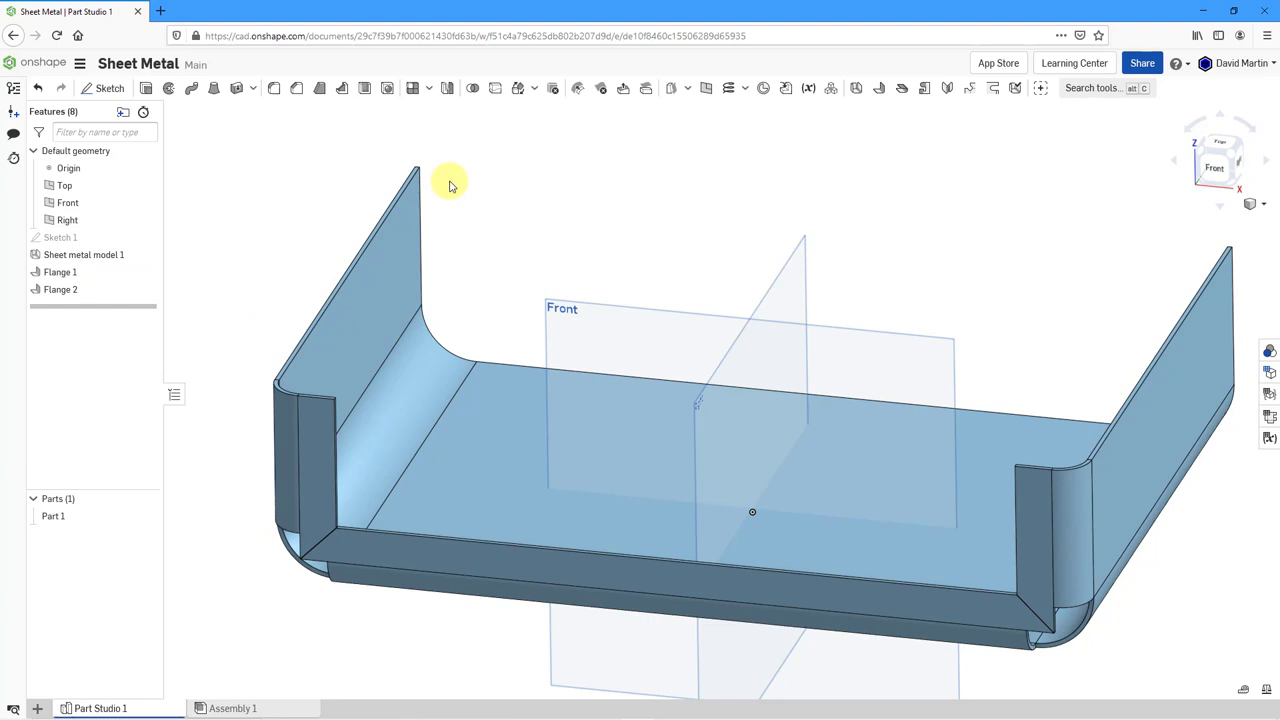
Step: Hide the default planes and assign Aluminum from the Onshape Material Library to Part 1
key(p)
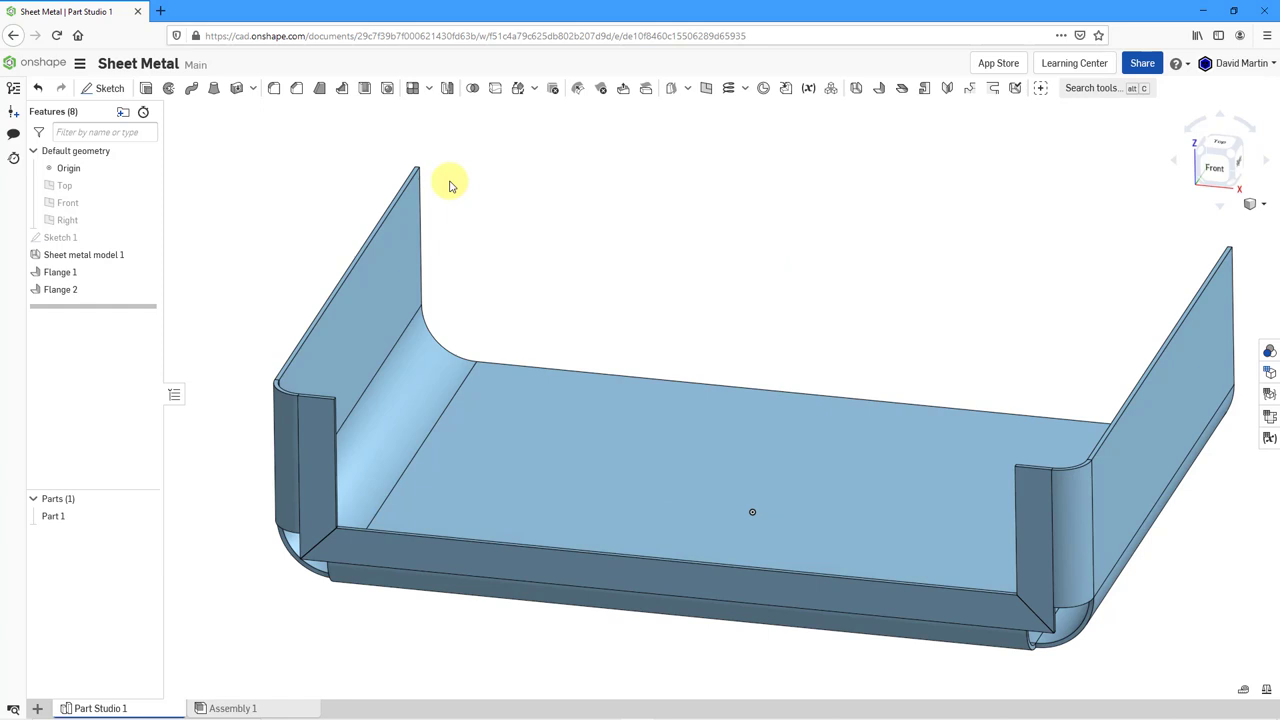
click(56, 518)
right_click(60, 520)
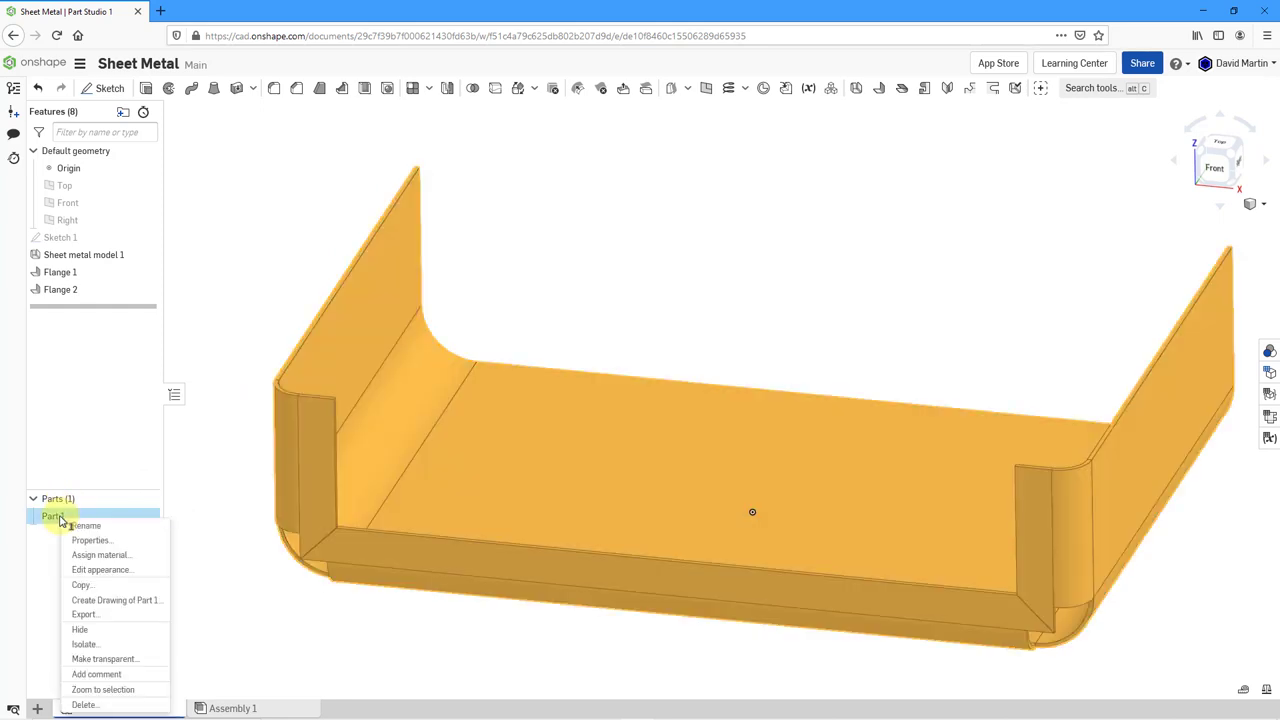
click(99, 554)
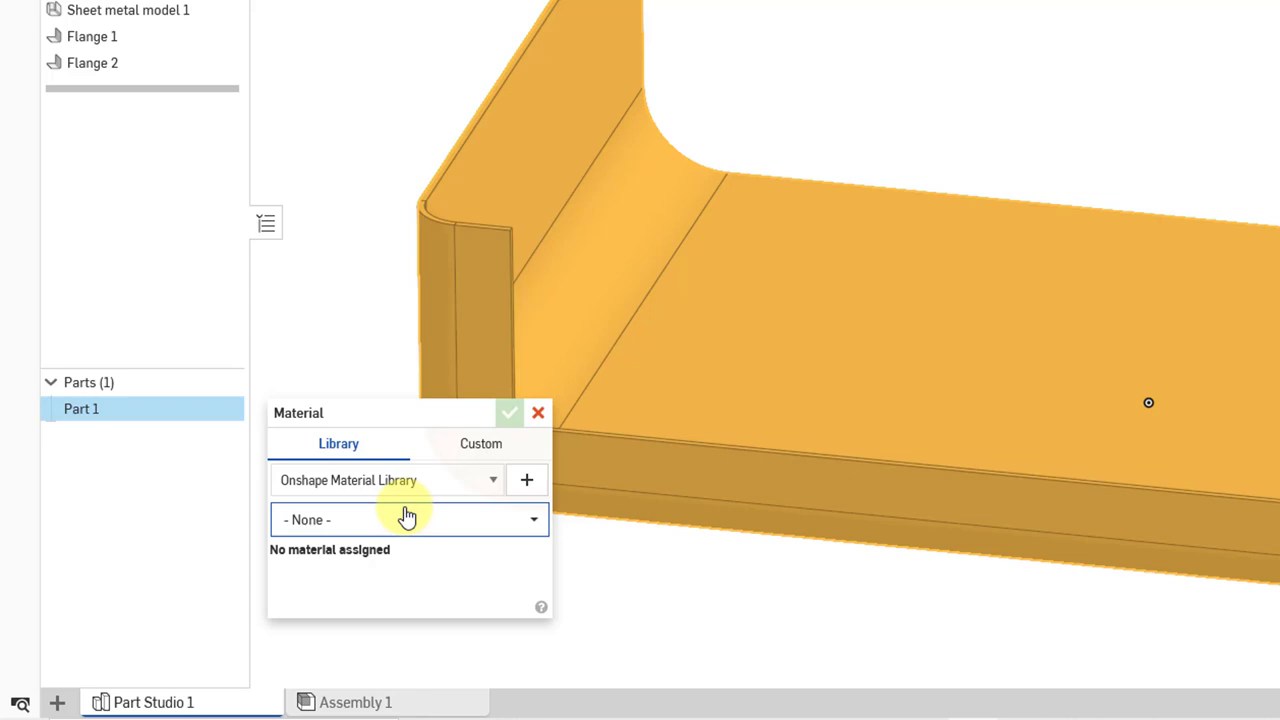
click(405, 521)
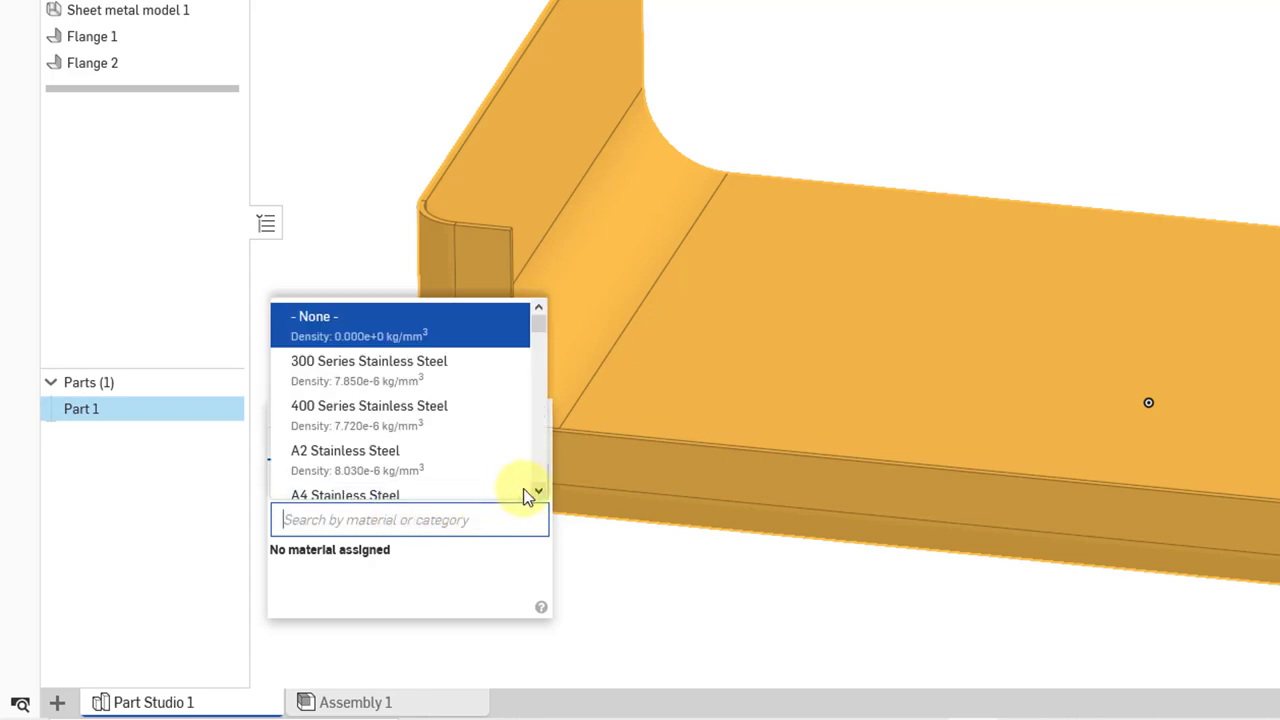
text(alum)
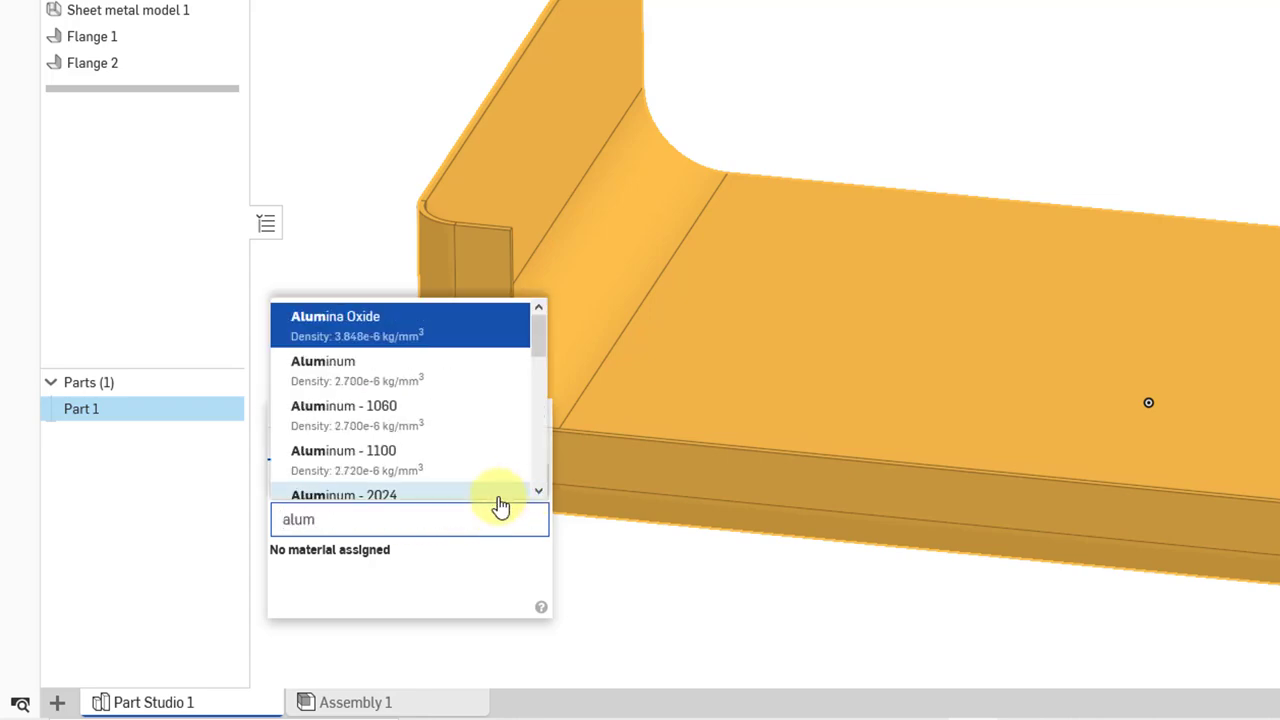
click(357, 375)
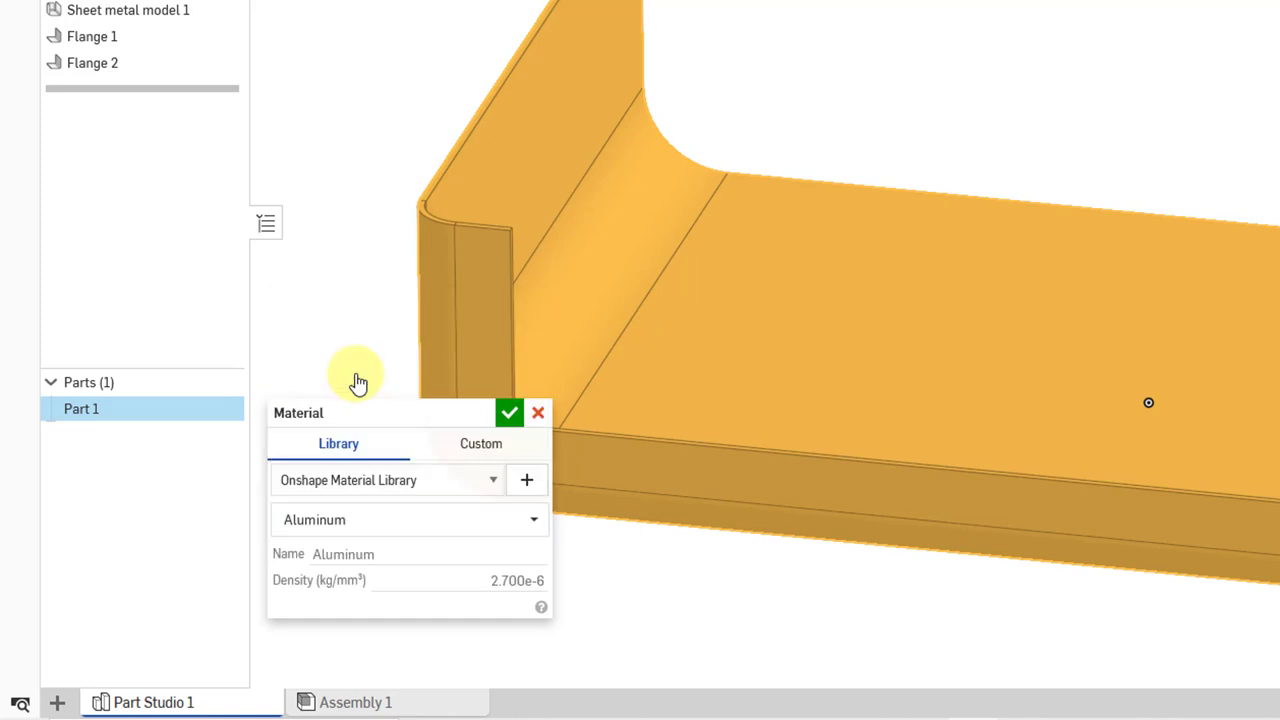
click(509, 412)
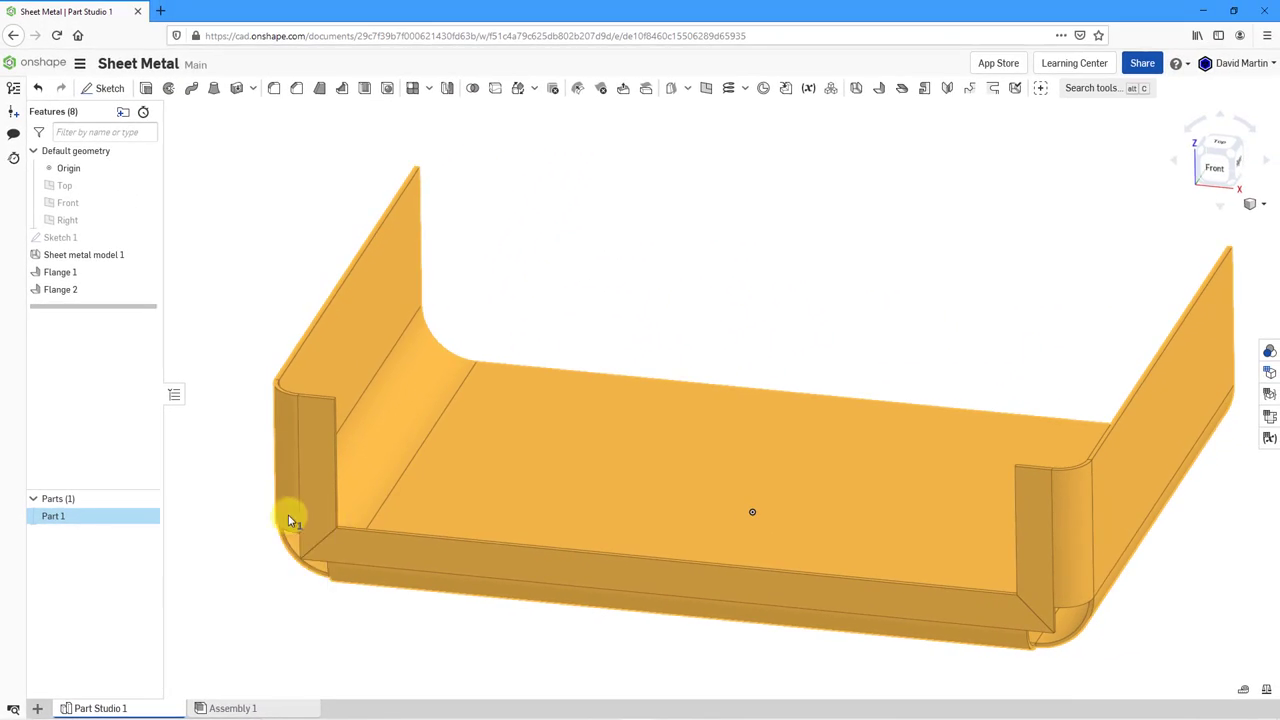
click(580, 248)
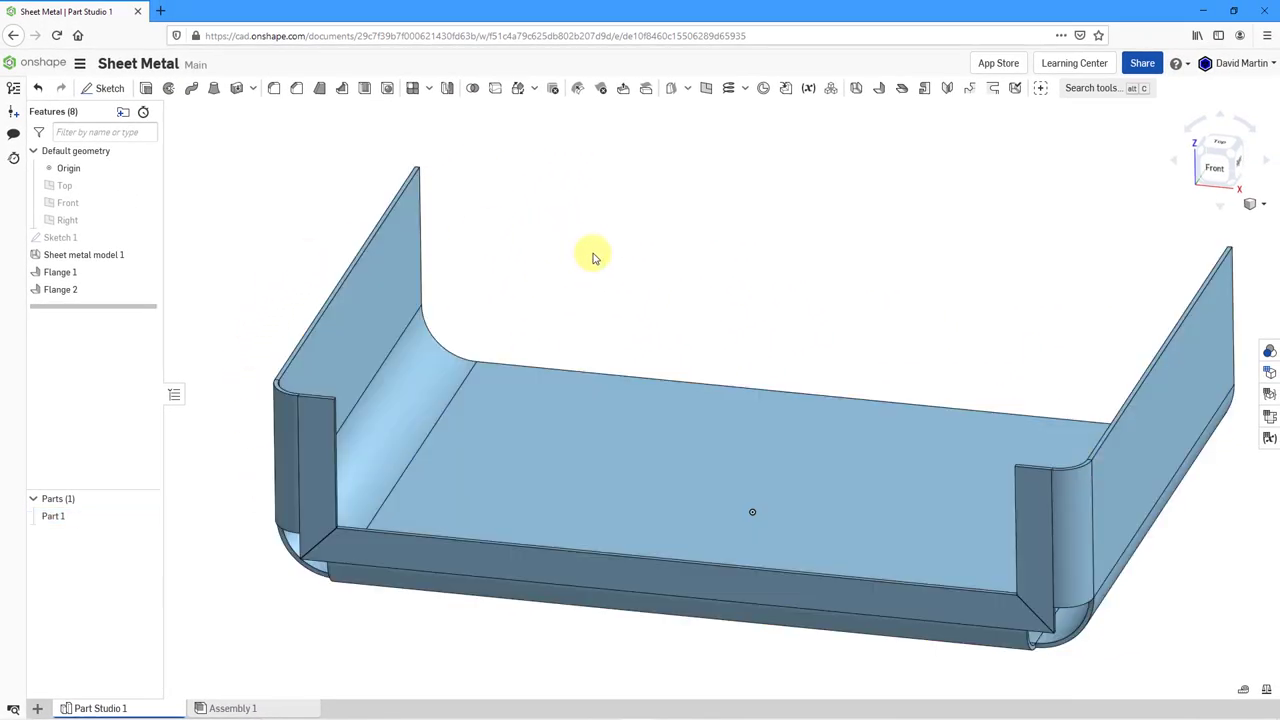
Step: Examine the sheet metal bend table and flat pattern, check the type options for Joint E keeping Rip, and close the table
click(1269, 424)
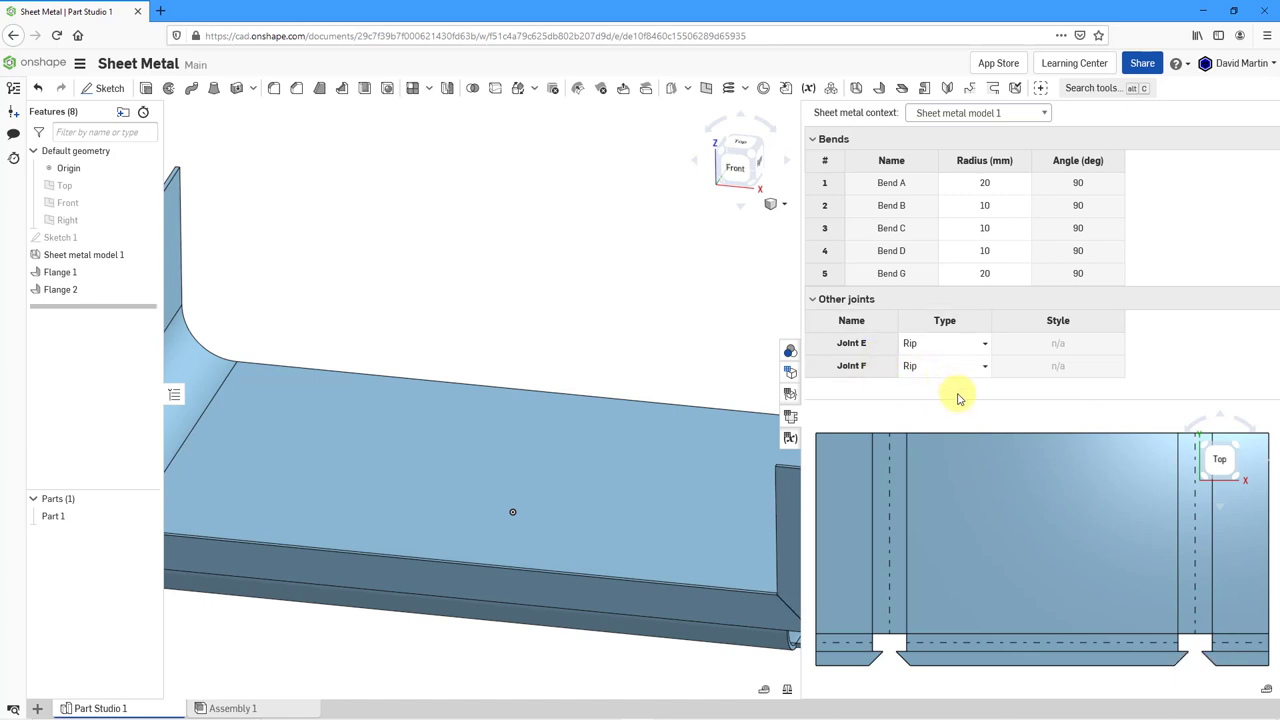
click(980, 350)
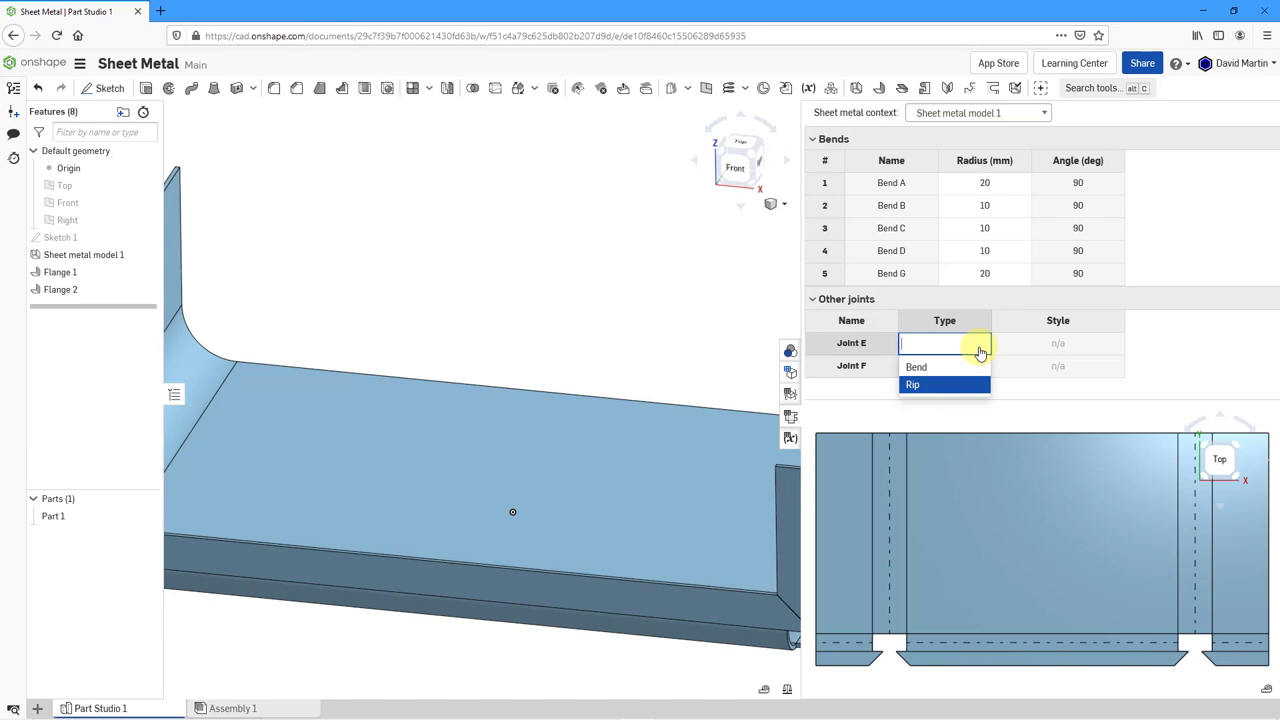
click(912, 385)
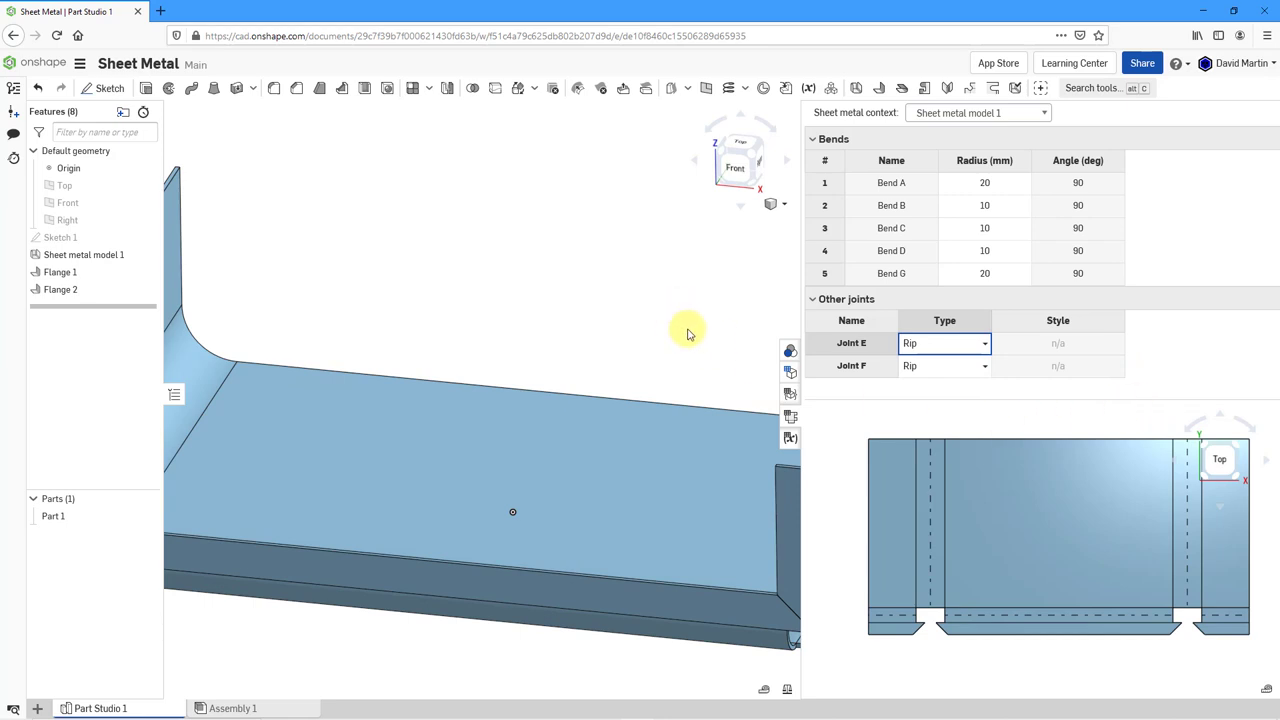
click(791, 416)
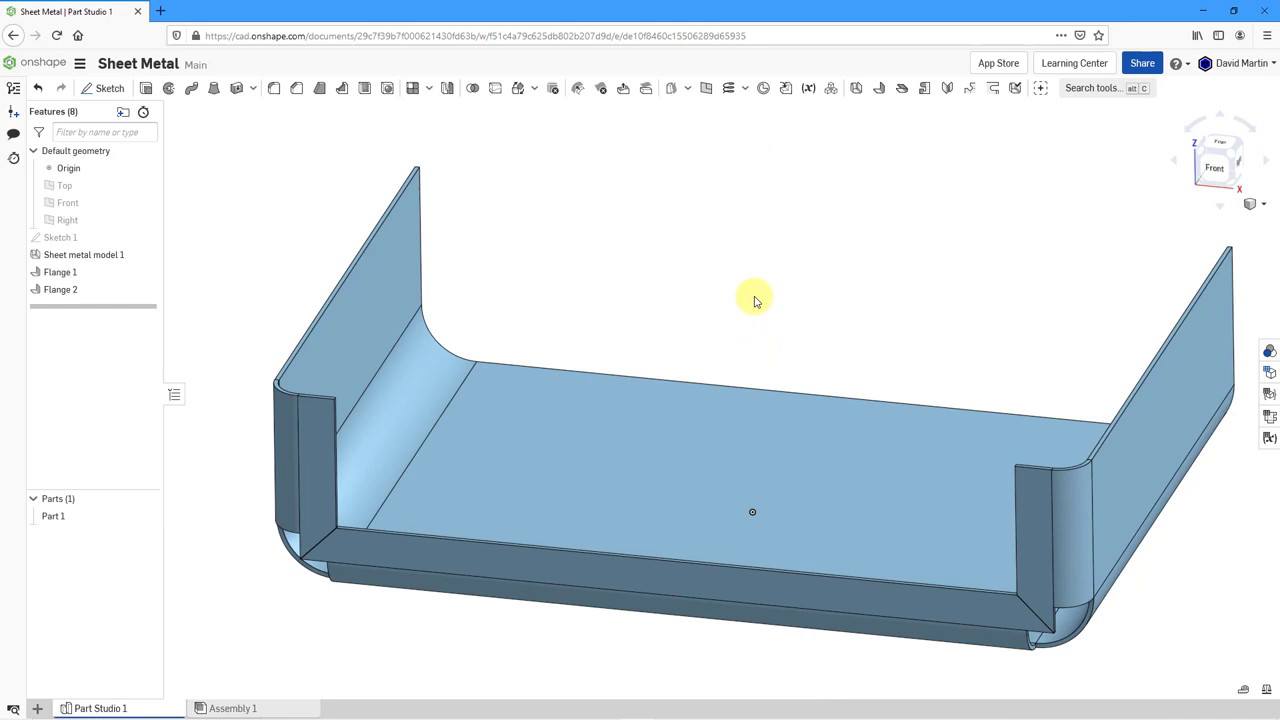